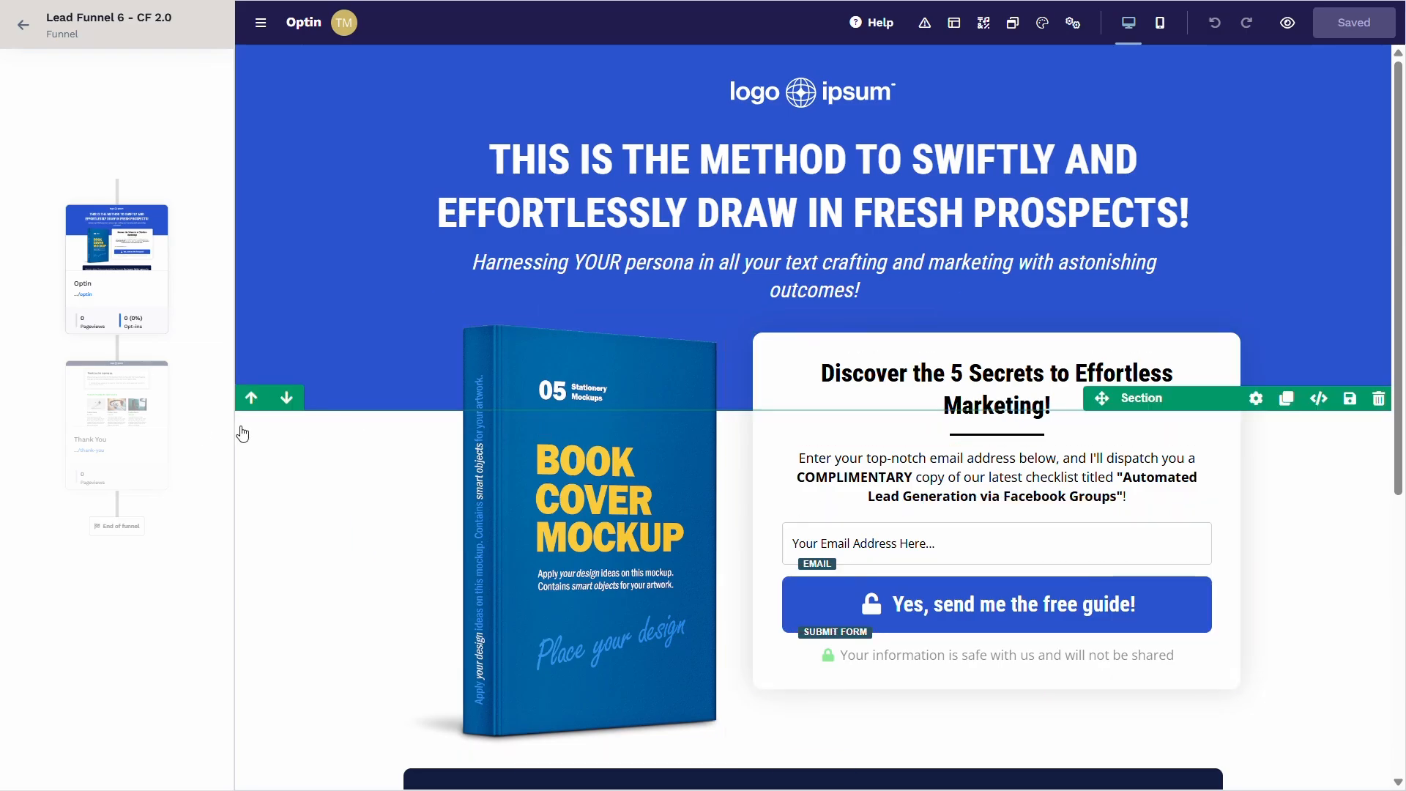
# On the funnel's Thank You page, replace the headline text with "Success! Your Free Checklist is on its way to your inbox."
pyautogui.click(135, 439)
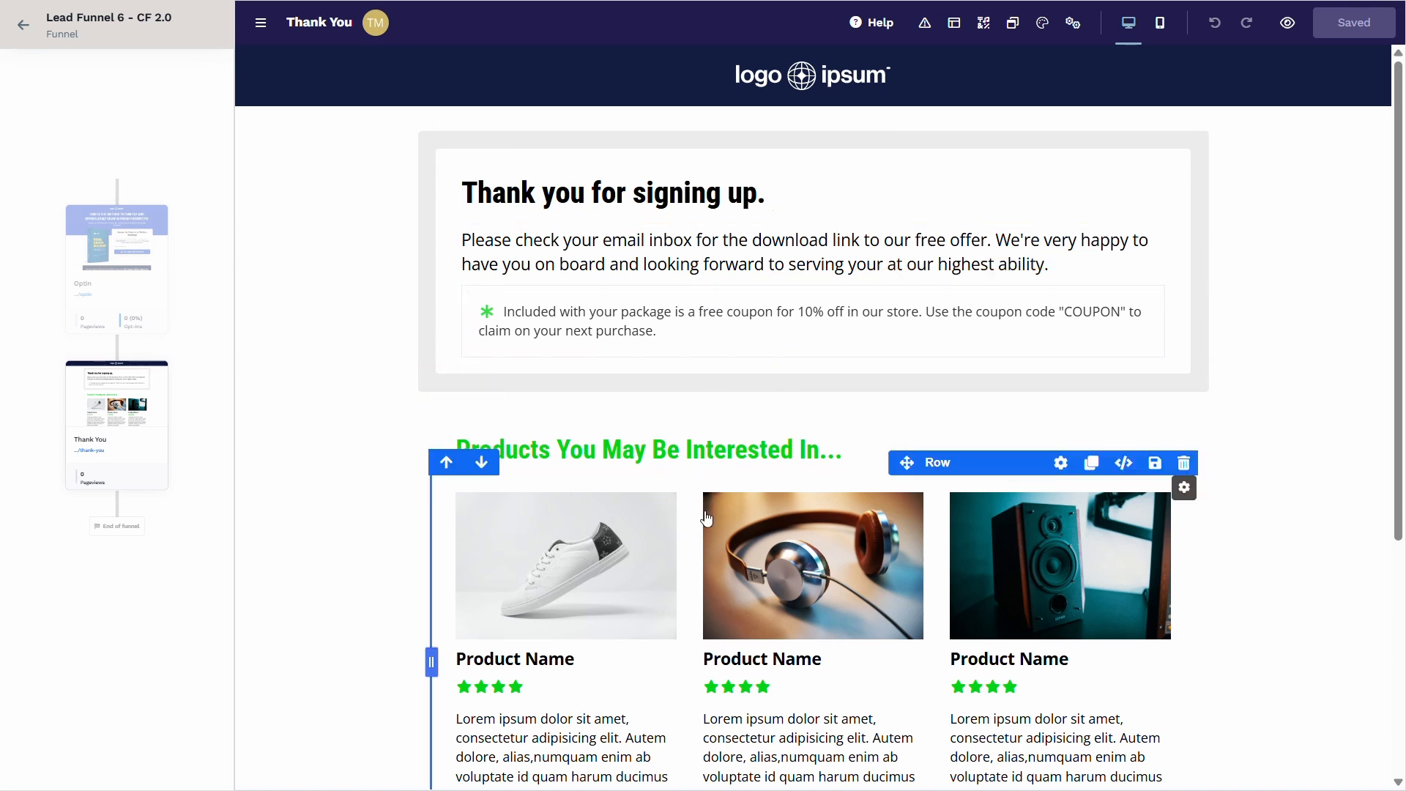
pyautogui.scroll(-5, 716, 586)
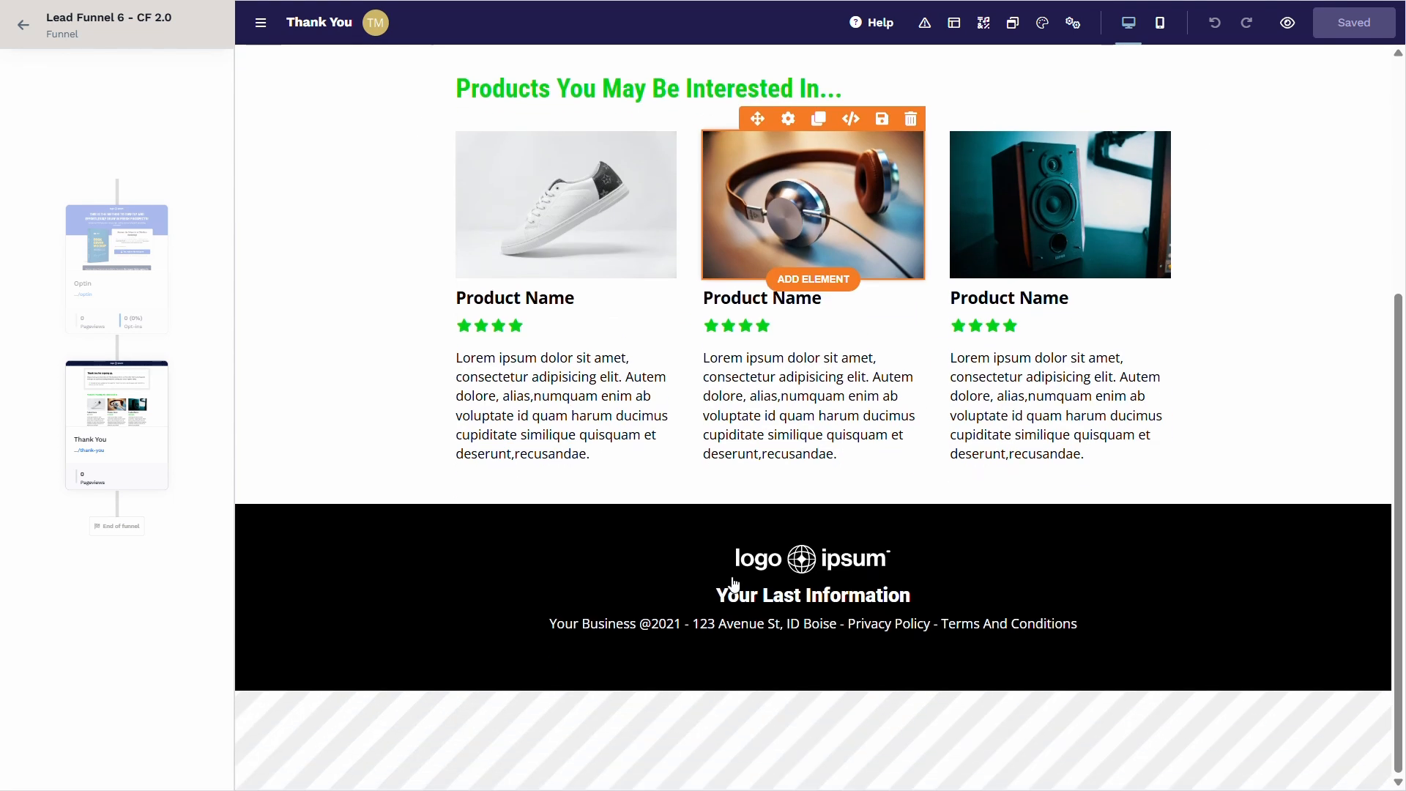
pyautogui.scroll(5, 803, 571)
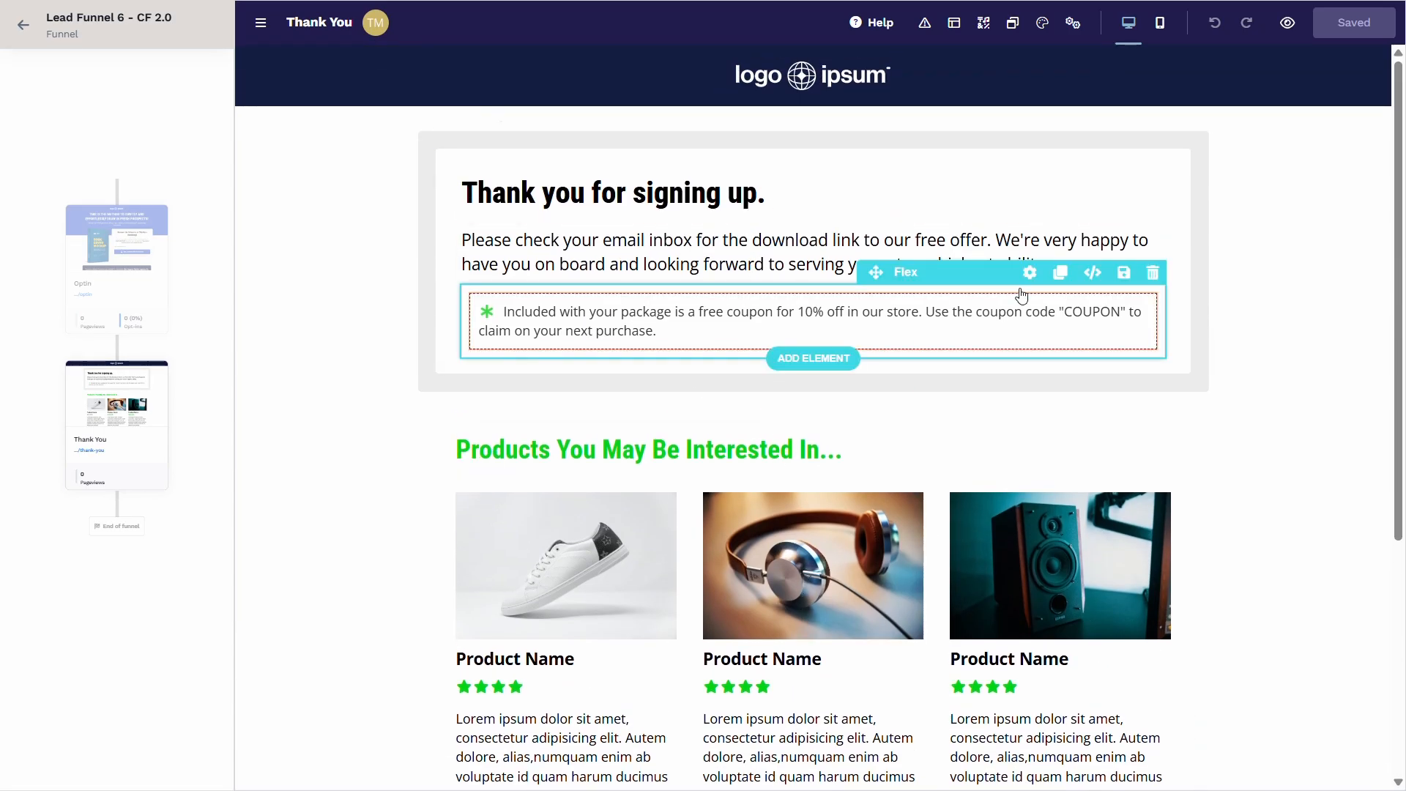
pyautogui.click(1038, 240)
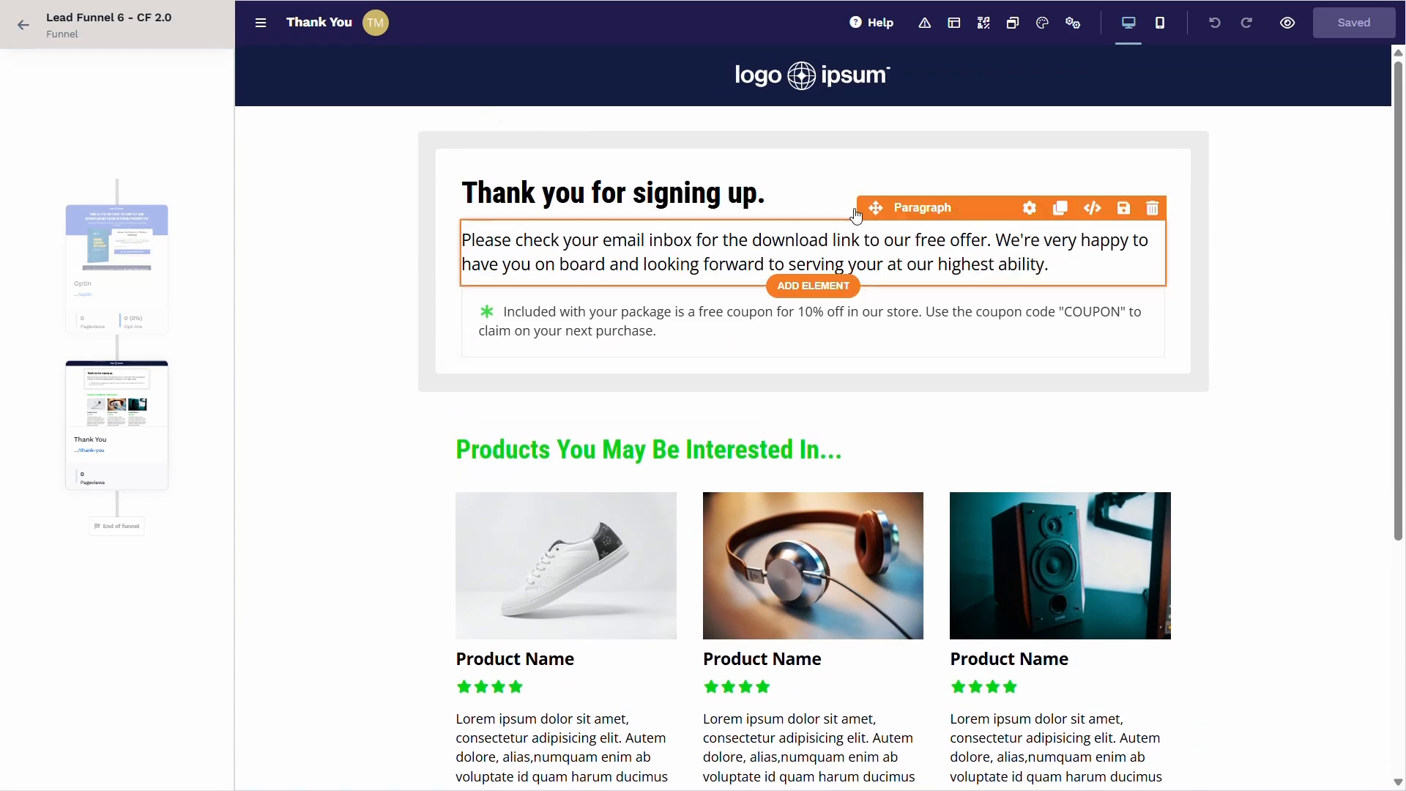
pyautogui.click(728, 192)
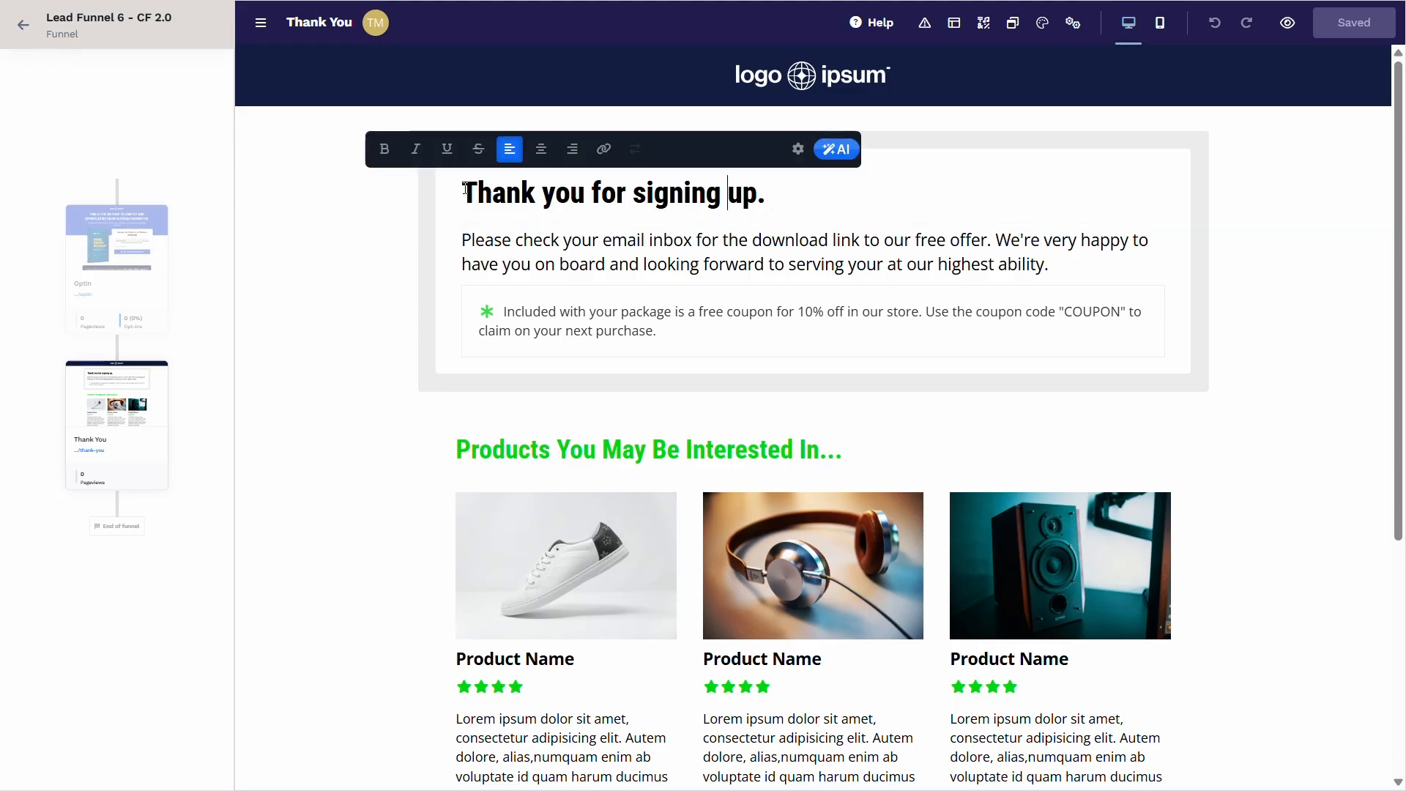
pyautogui.moveTo(481, 192); pyautogui.dragTo(768, 204)
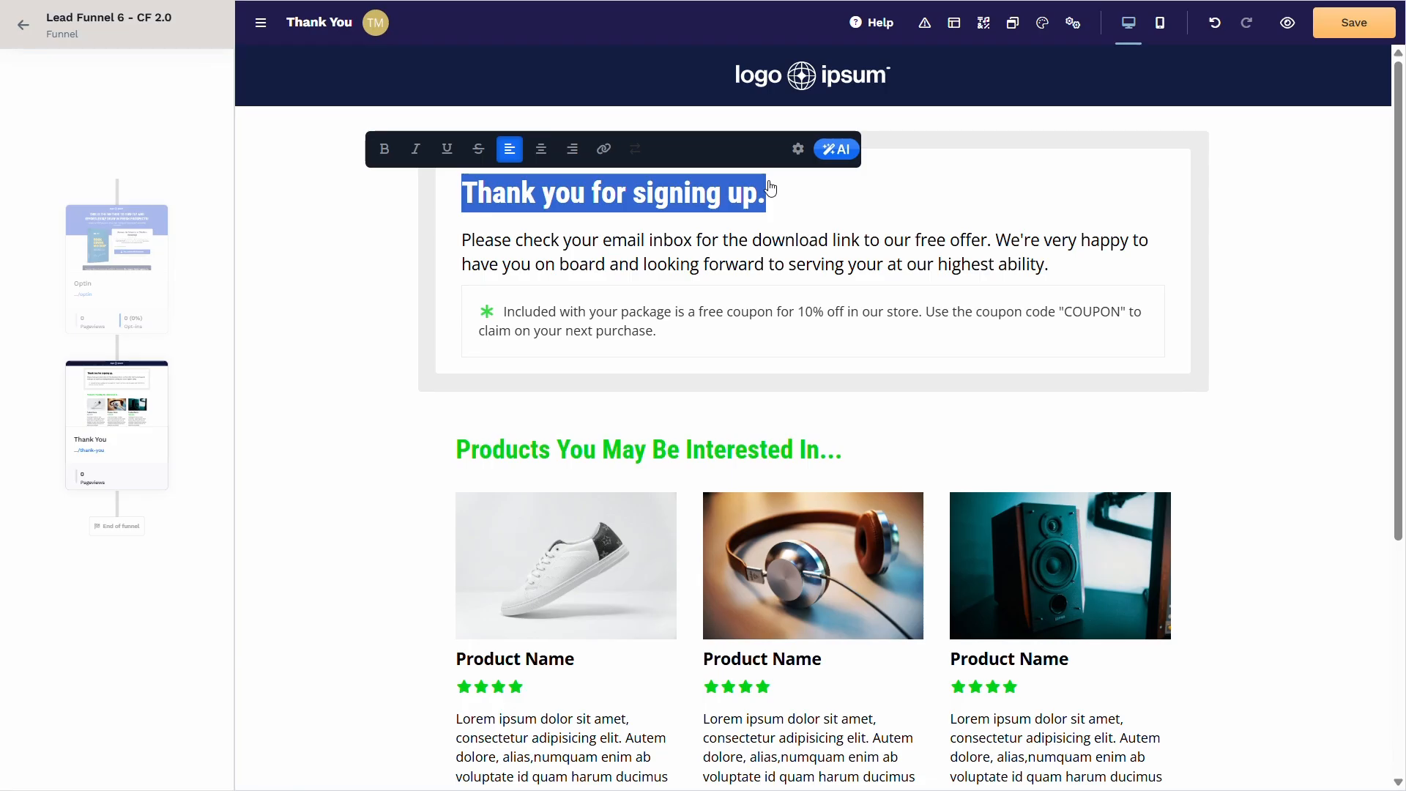
pyautogui.write('Success! Your Free Checklist is on its way to your inbox.')
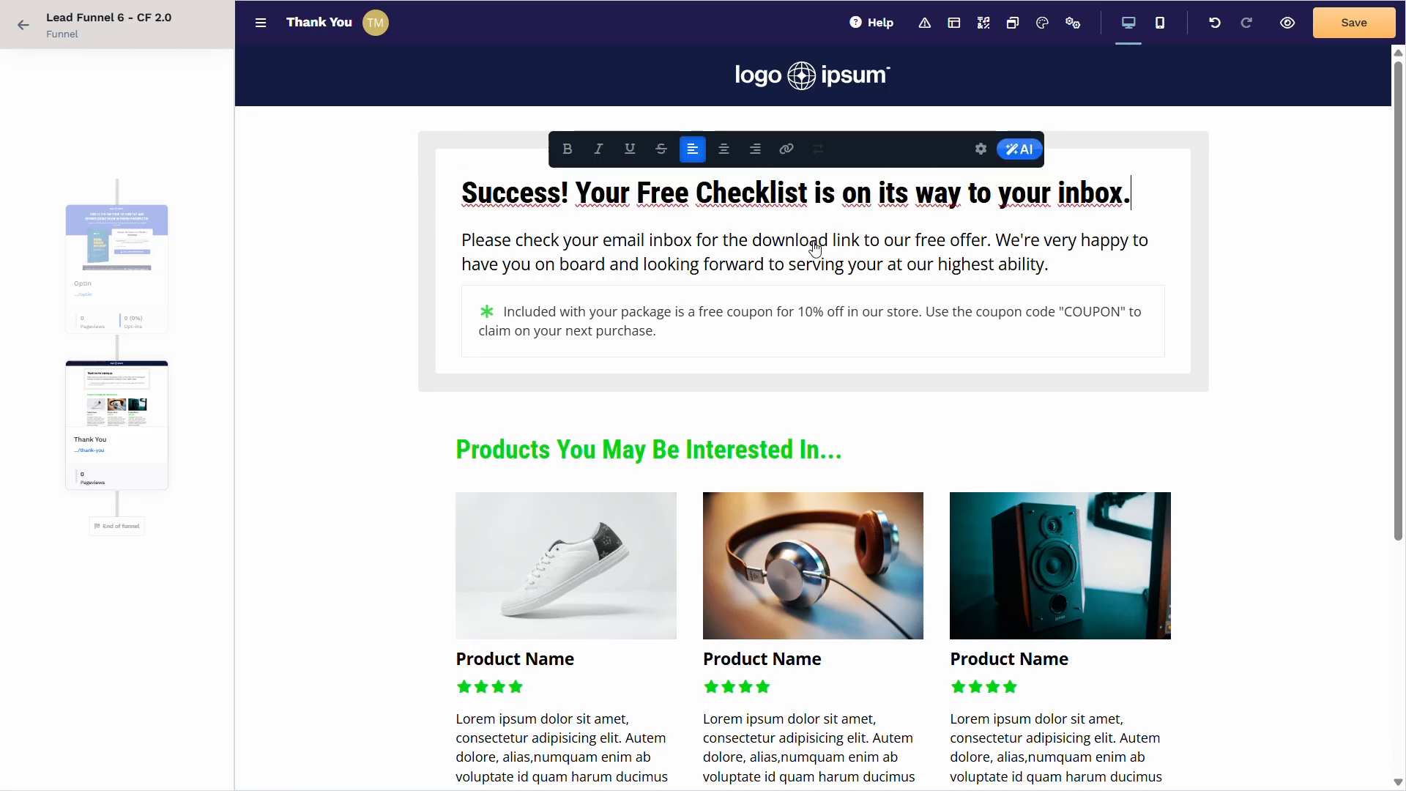
pyautogui.click(816, 256)
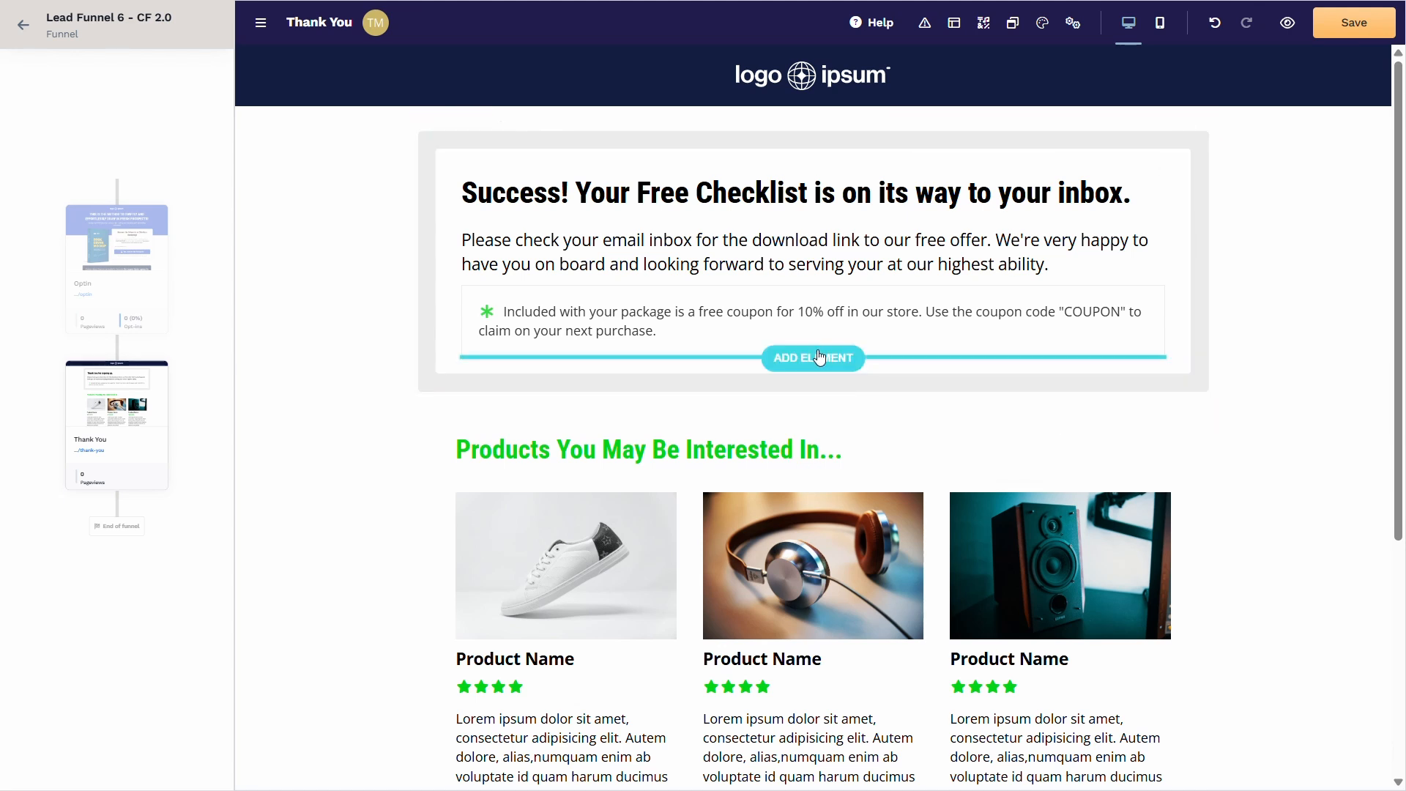
# Add a Button form element below the coupon note in the thank-you box
pyautogui.click(820, 357)
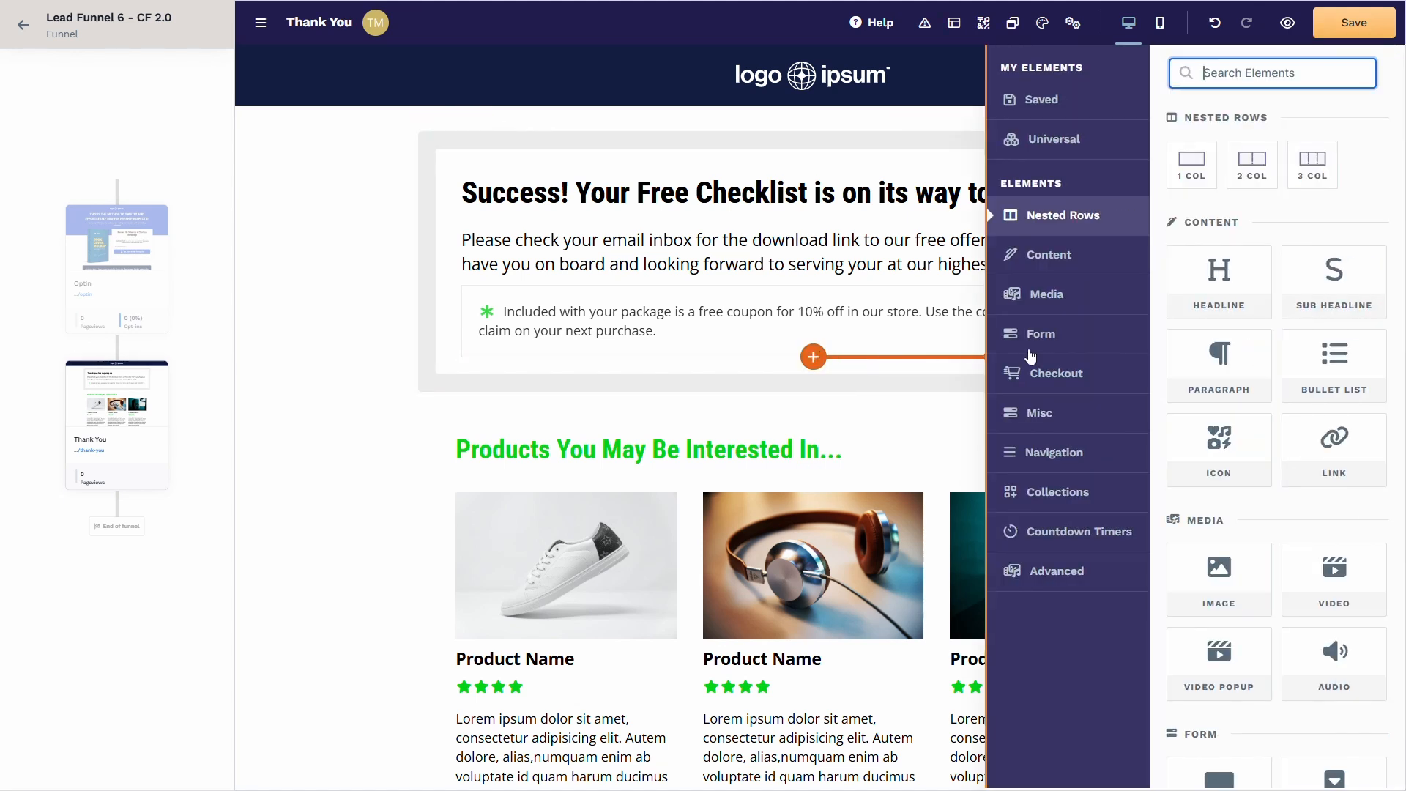
pyautogui.moveTo(1257, 448); pyautogui.dragTo(1260, 451)
pyautogui.scroll(-4, 1260, 451)
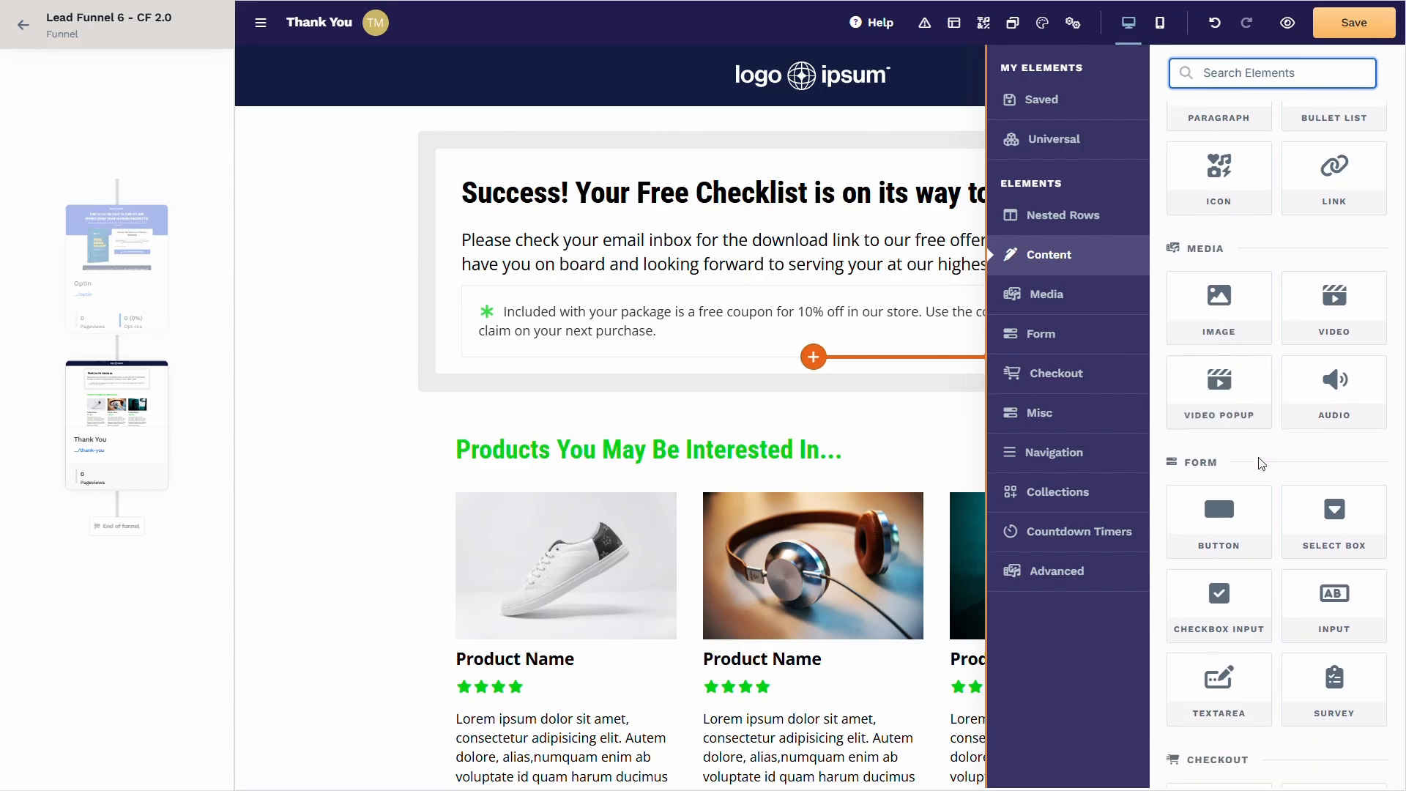
pyautogui.click(1228, 505)
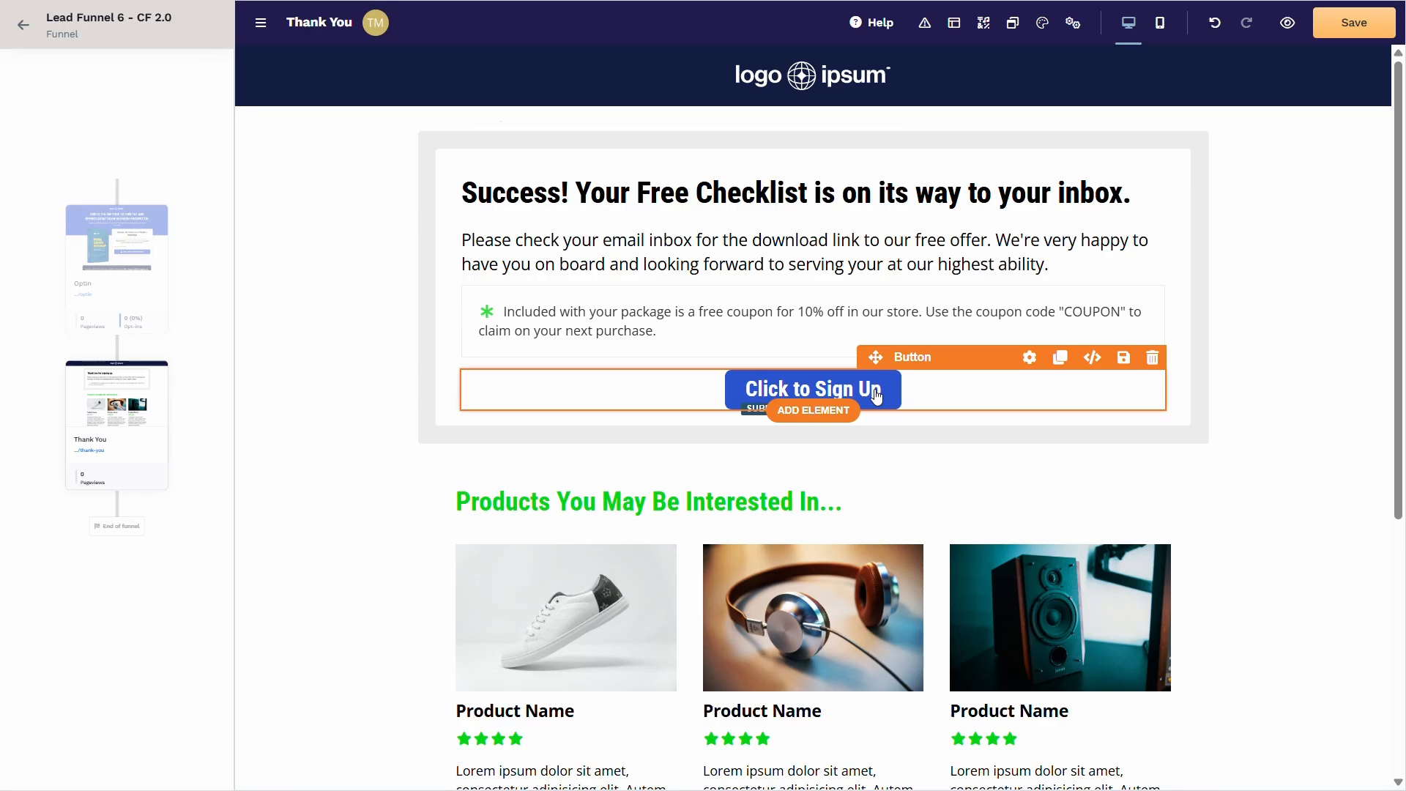
# Change the new button's text to "Join our Facebook group!"
pyautogui.click(876, 396)
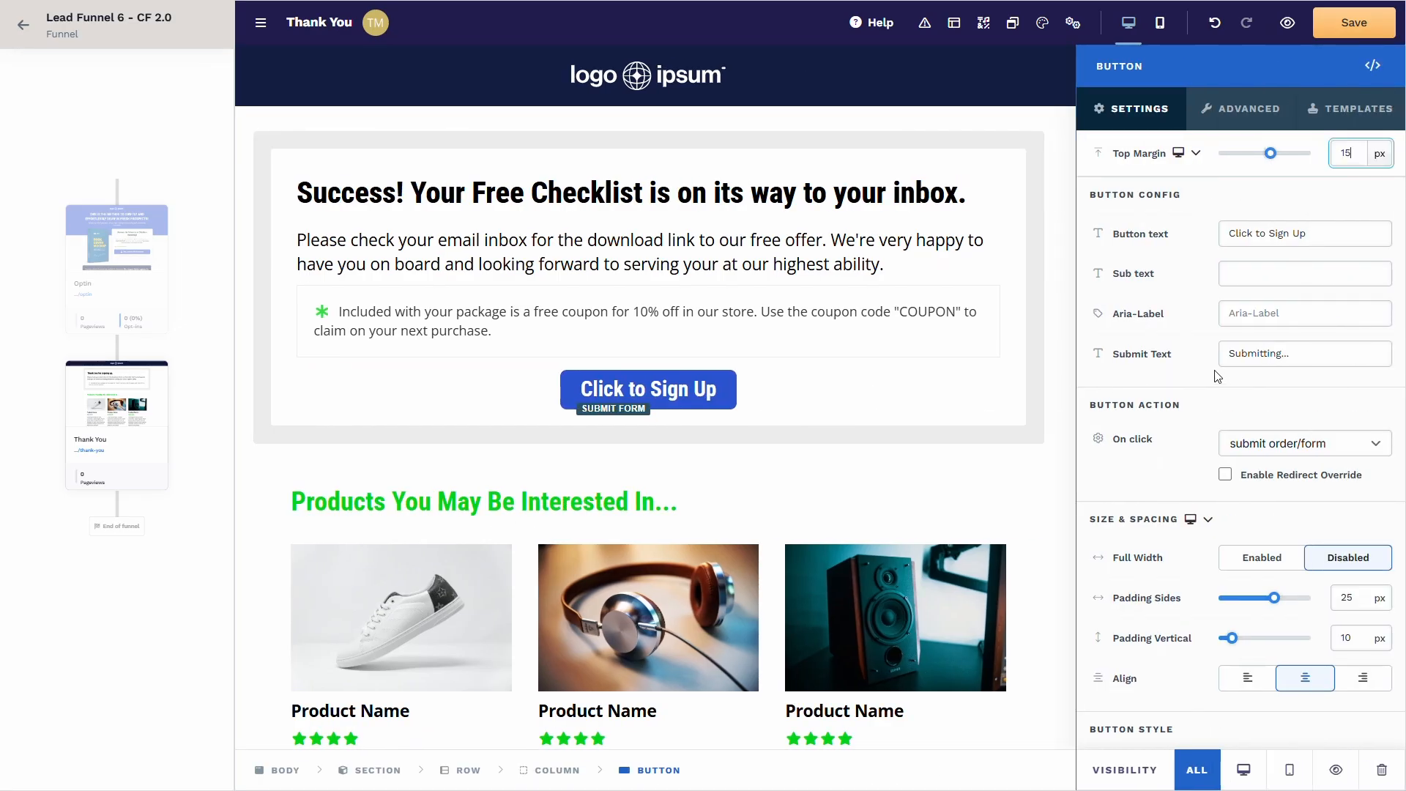
pyautogui.click(1331, 233)
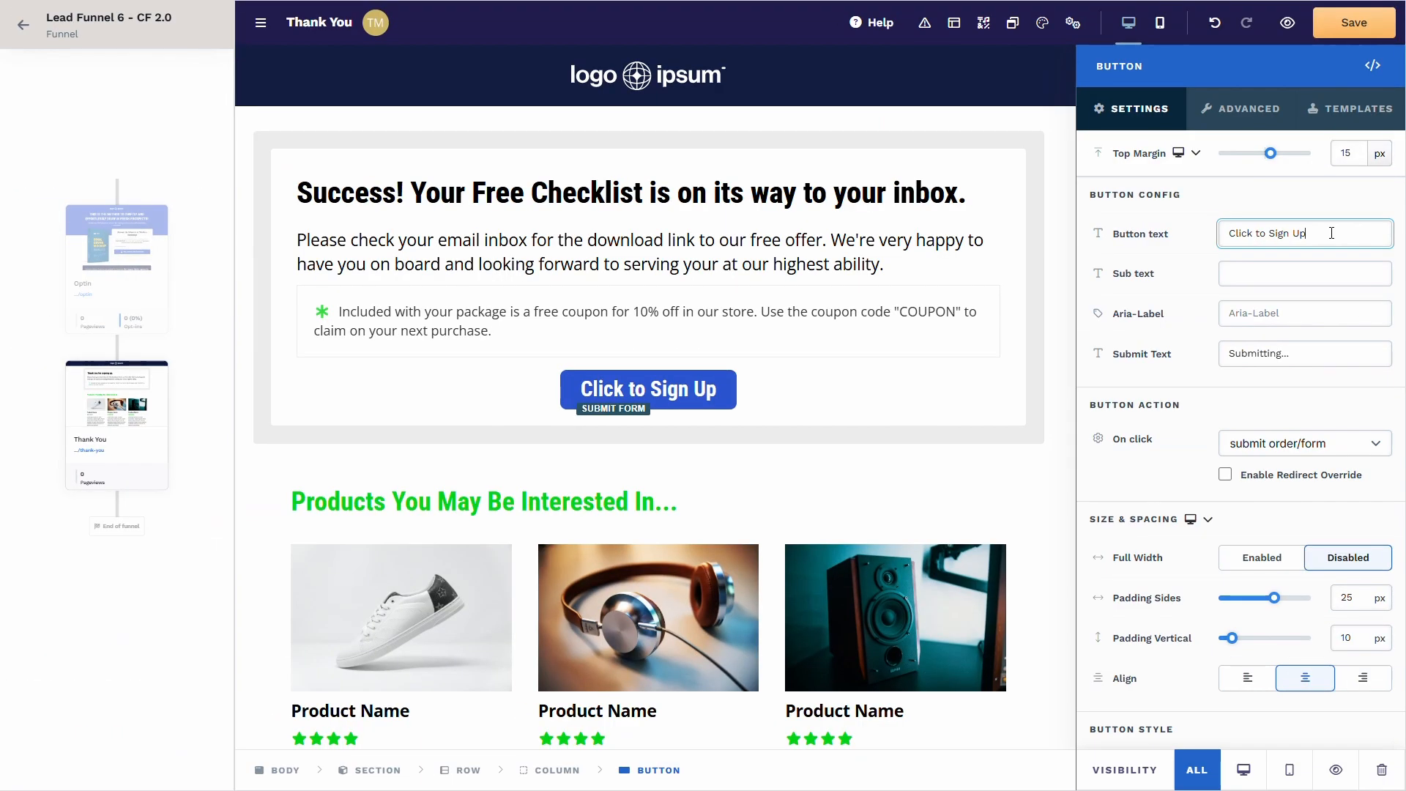
pyautogui.moveTo(1317, 236); pyautogui.dragTo(1212, 235)
pyautogui.write('Join our Facebook group!')
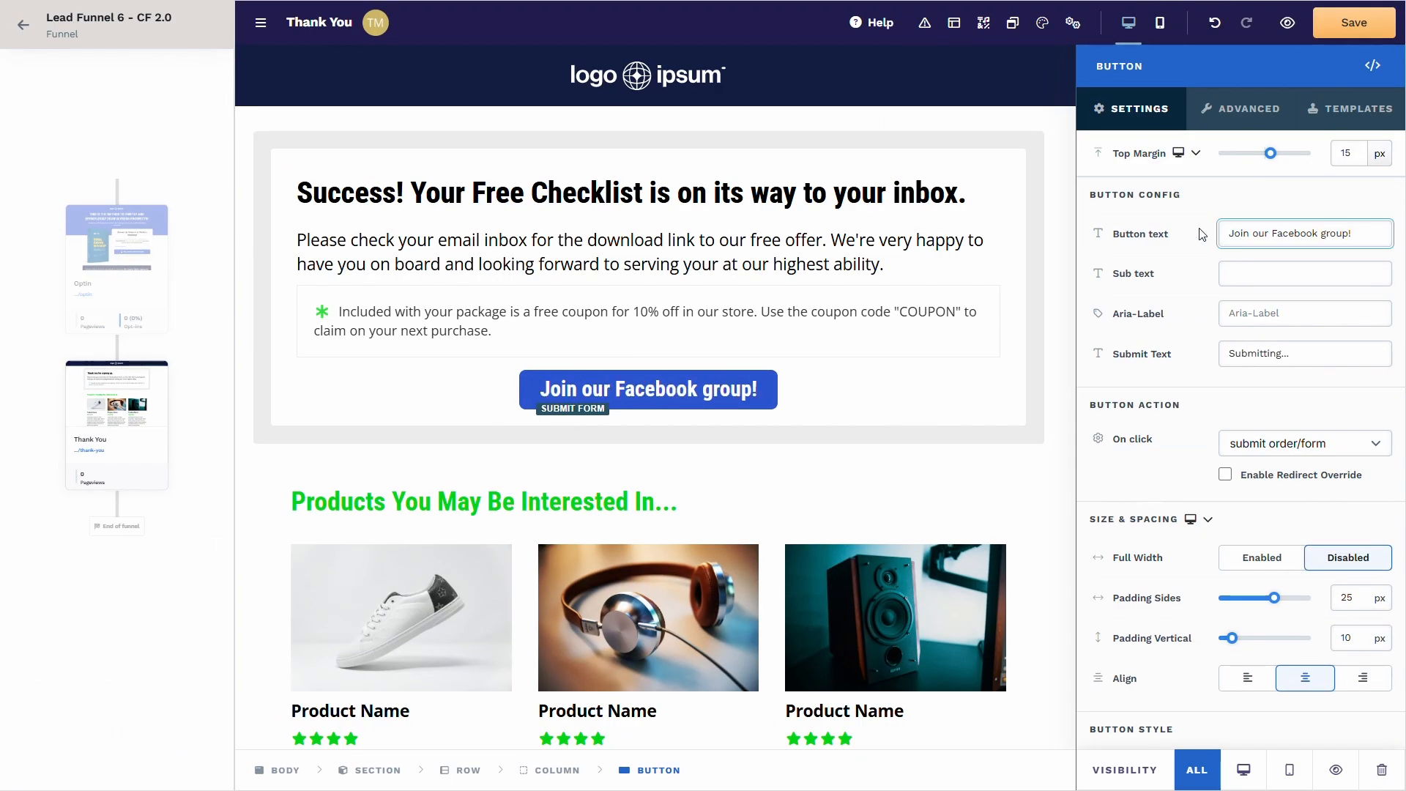
# Set the button's click action to "go to..." and return to the funnel overview
pyautogui.click(1257, 454)
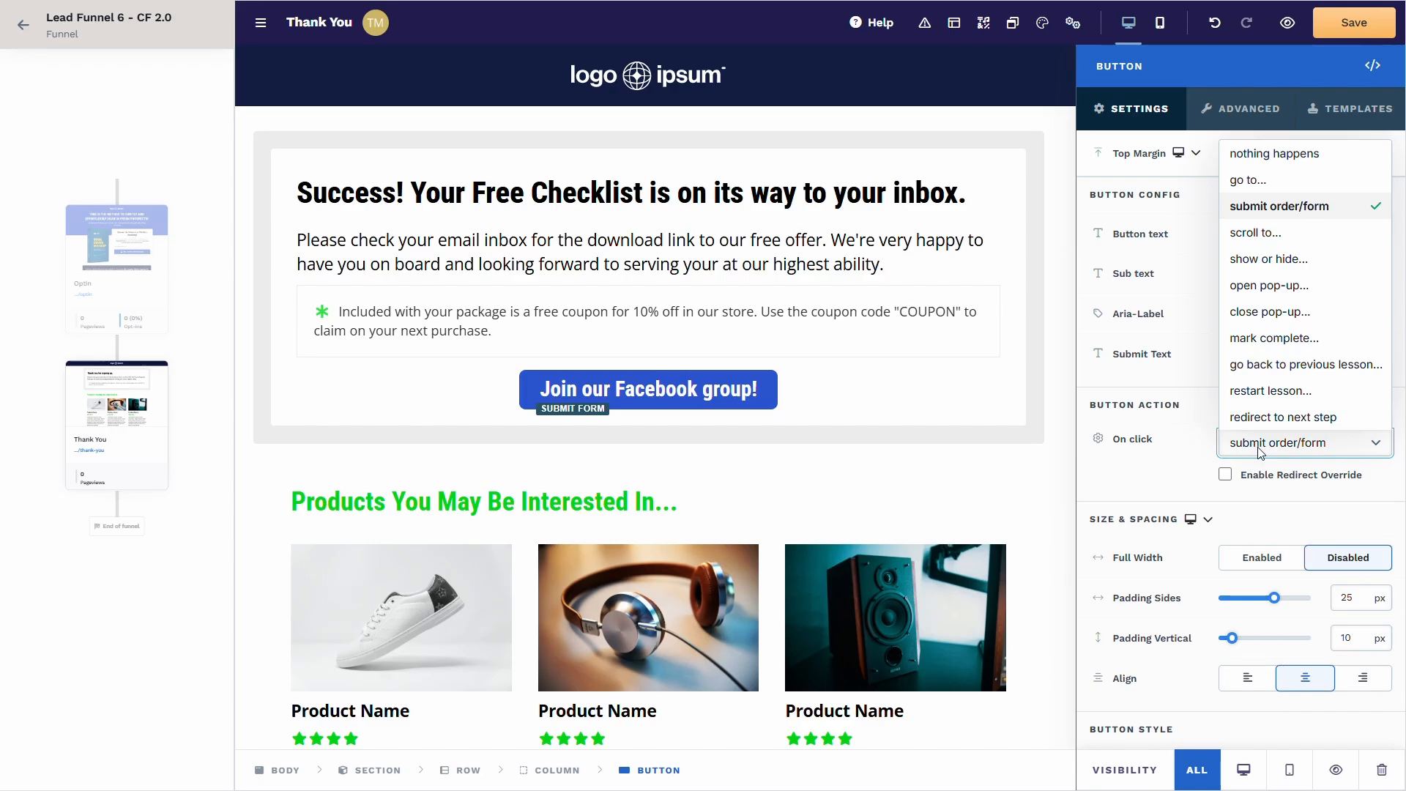
pyautogui.click(1291, 174)
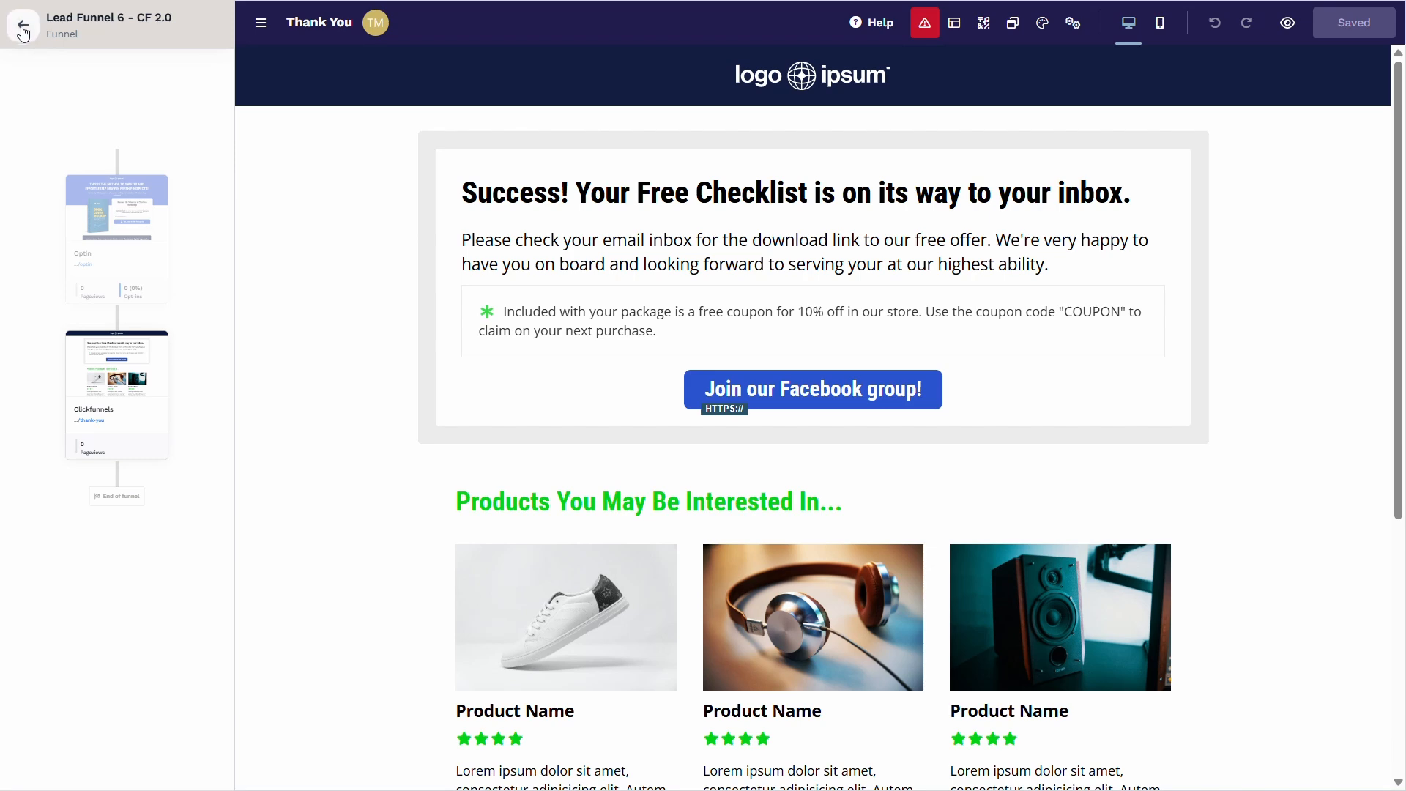
pyautogui.click(22, 27)
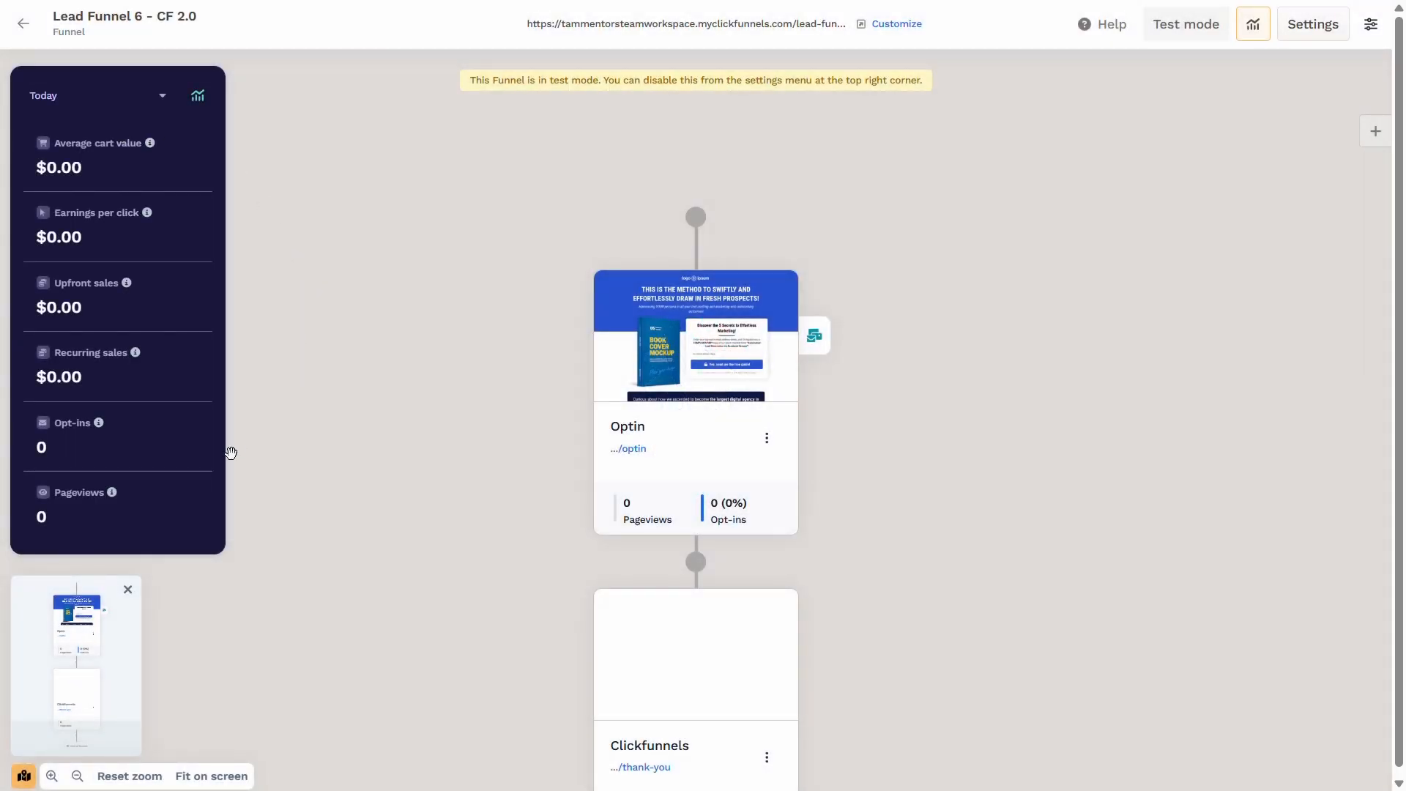
# Try to rename the thank-you page "Thank You! Your Checklist is Here" in its page settings, and close the settings without submitting
pyautogui.scroll(-3, 435, 469)
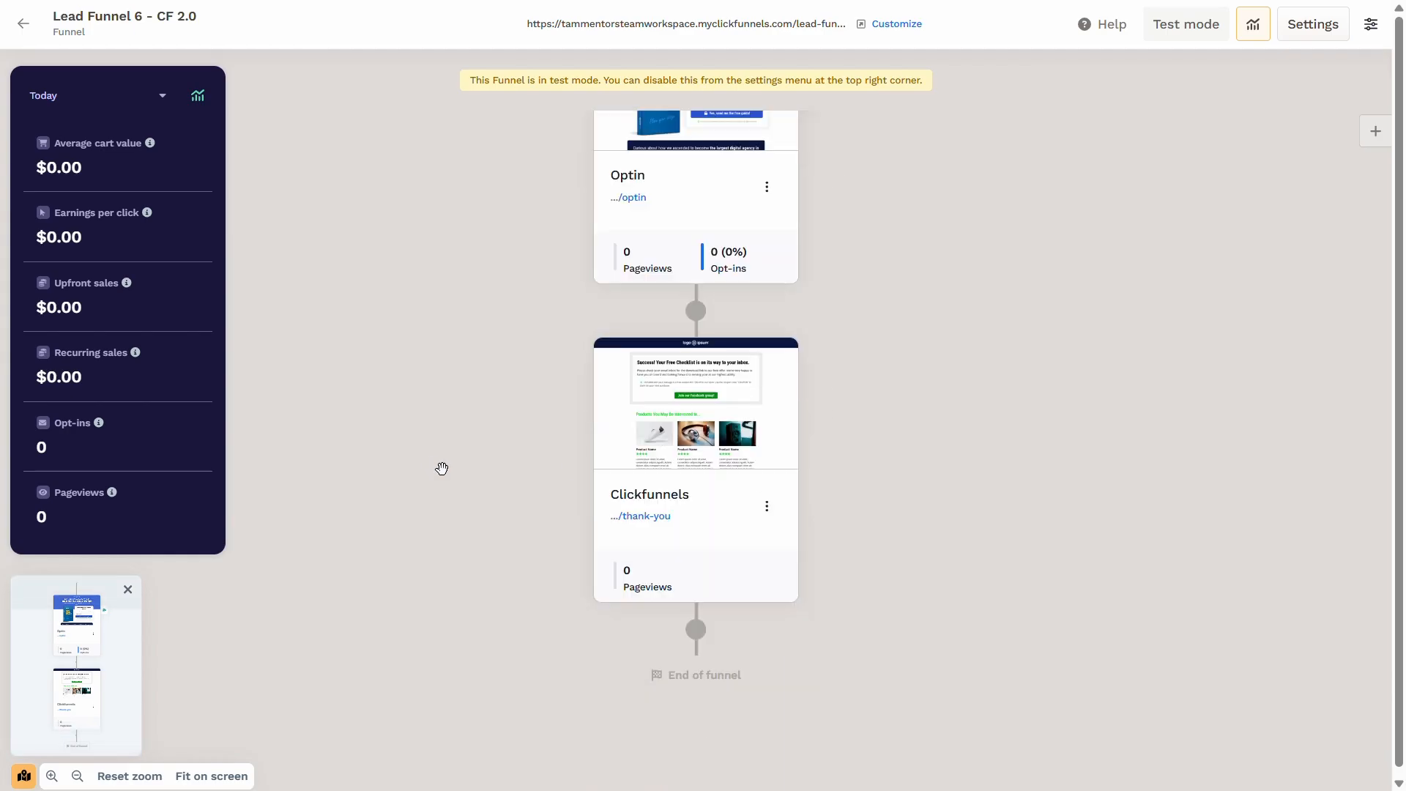
pyautogui.click(767, 508)
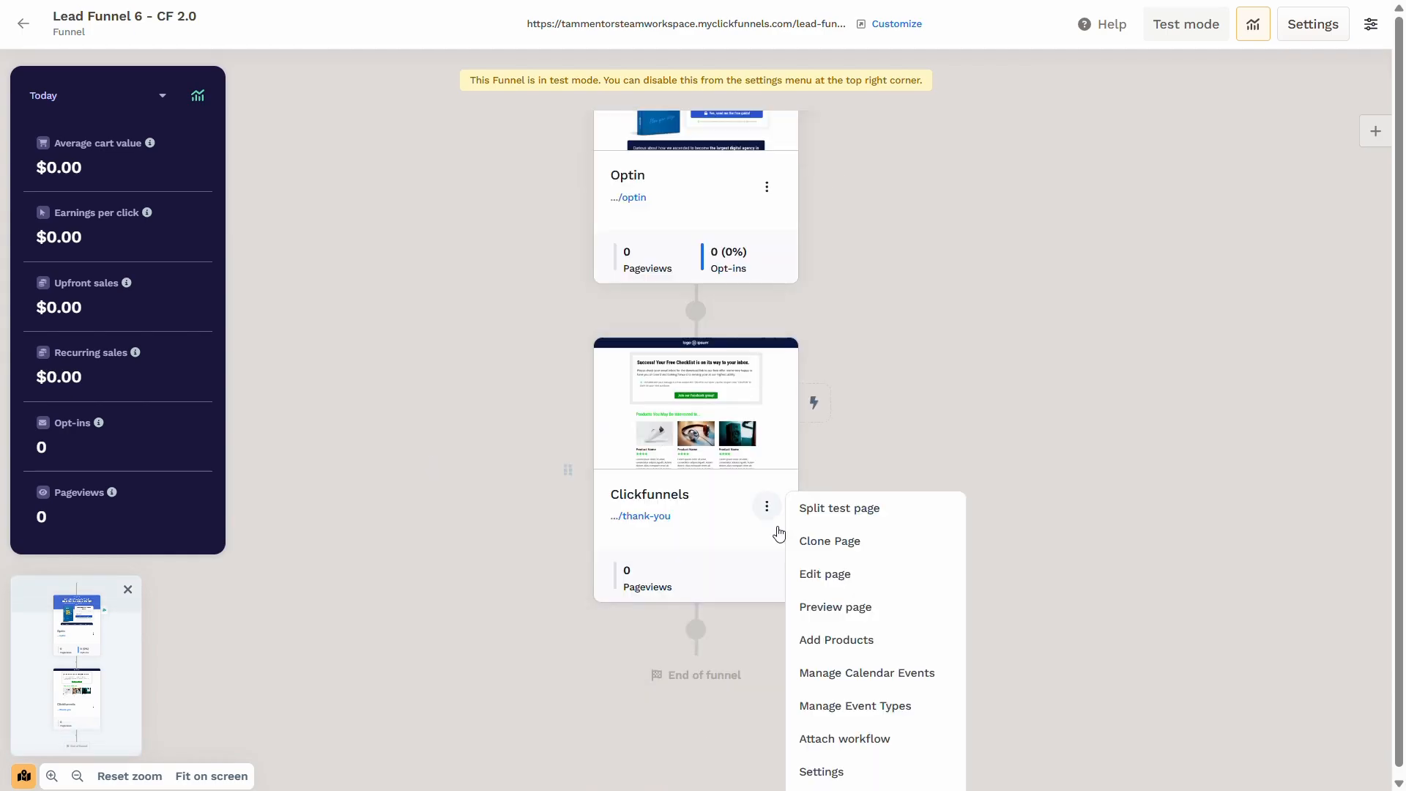
pyautogui.click(861, 764)
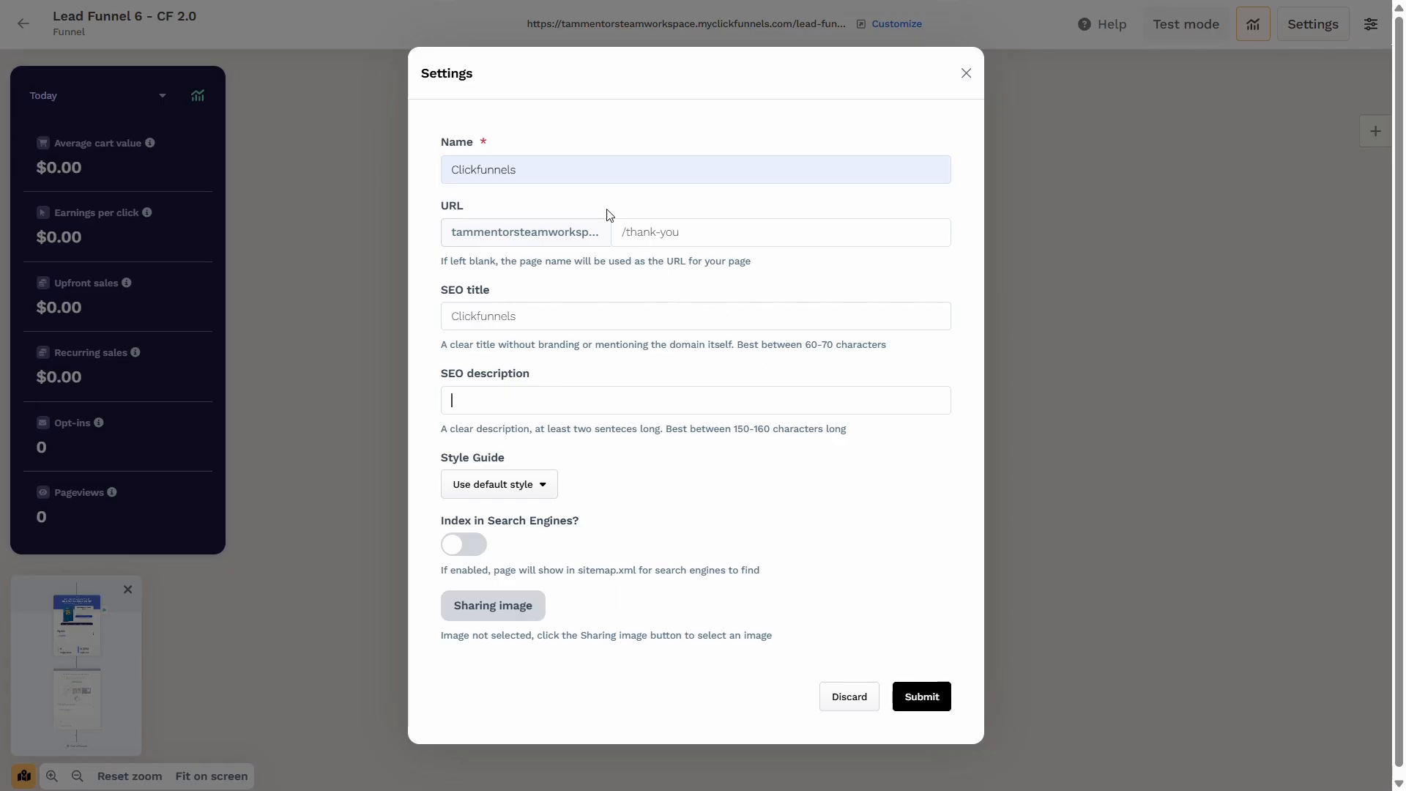
pyautogui.moveTo(555, 175); pyautogui.dragTo(389, 156)
pyautogui.write('Thank You! Your Checklist is Here')
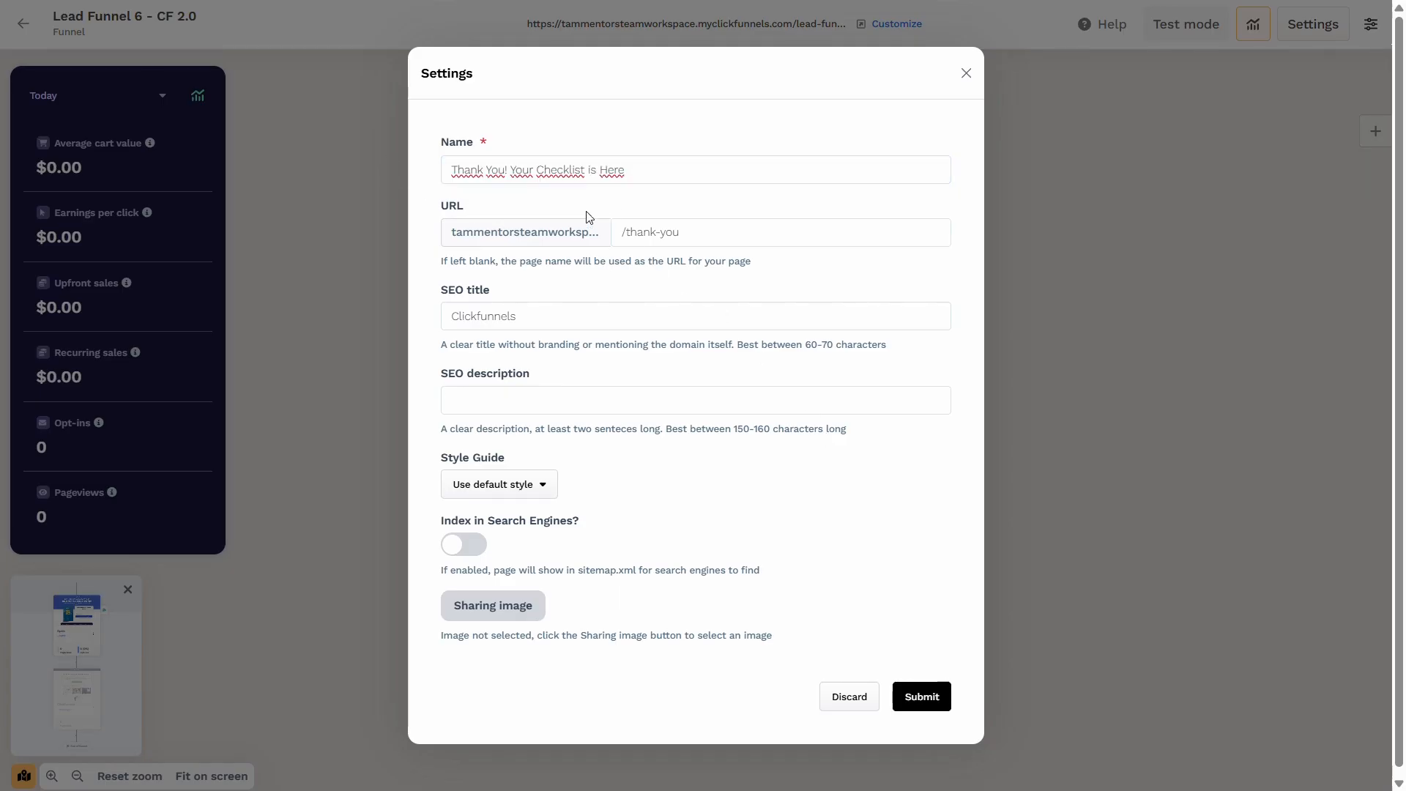
pyautogui.moveTo(633, 170); pyautogui.dragTo(427, 162)
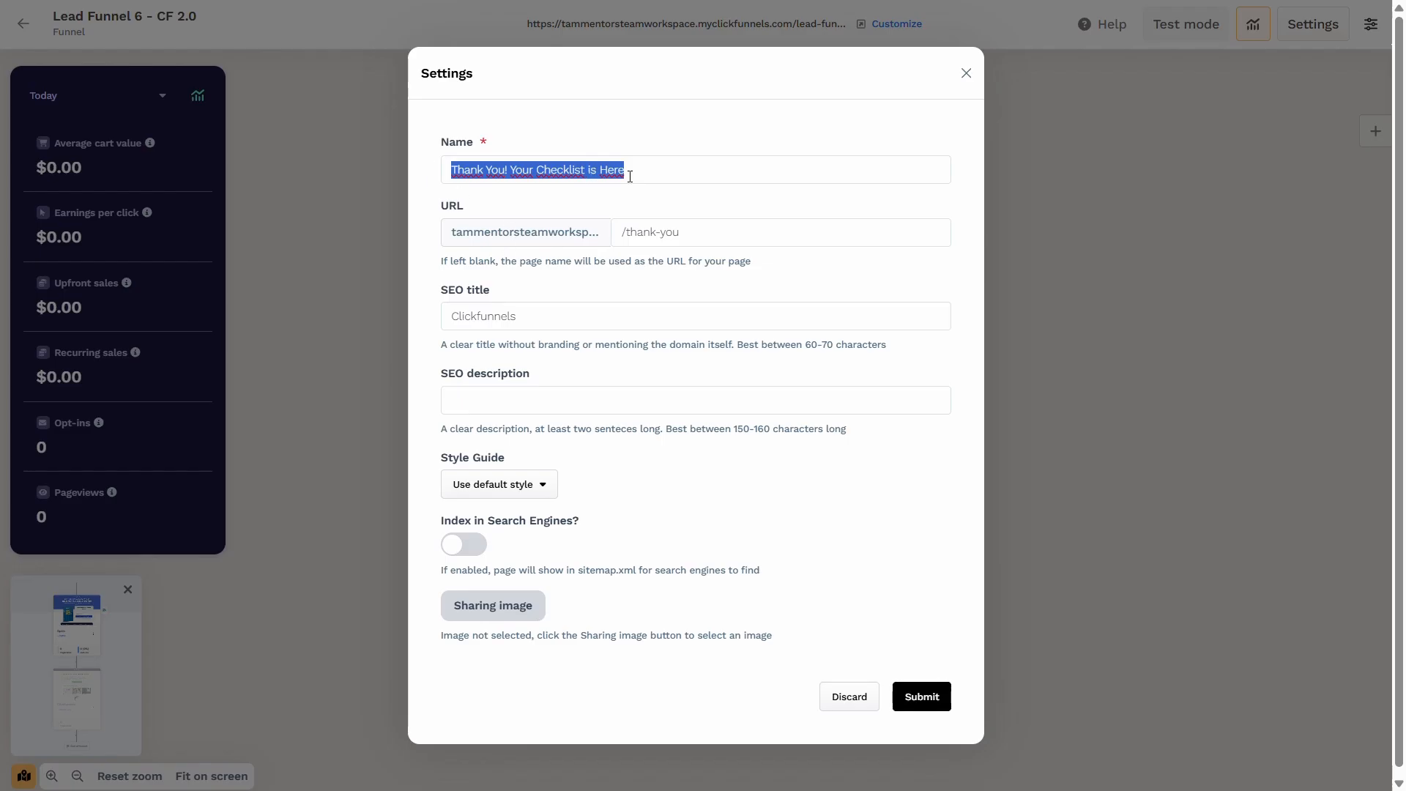
pyautogui.click(654, 176)
pyautogui.click(919, 543)
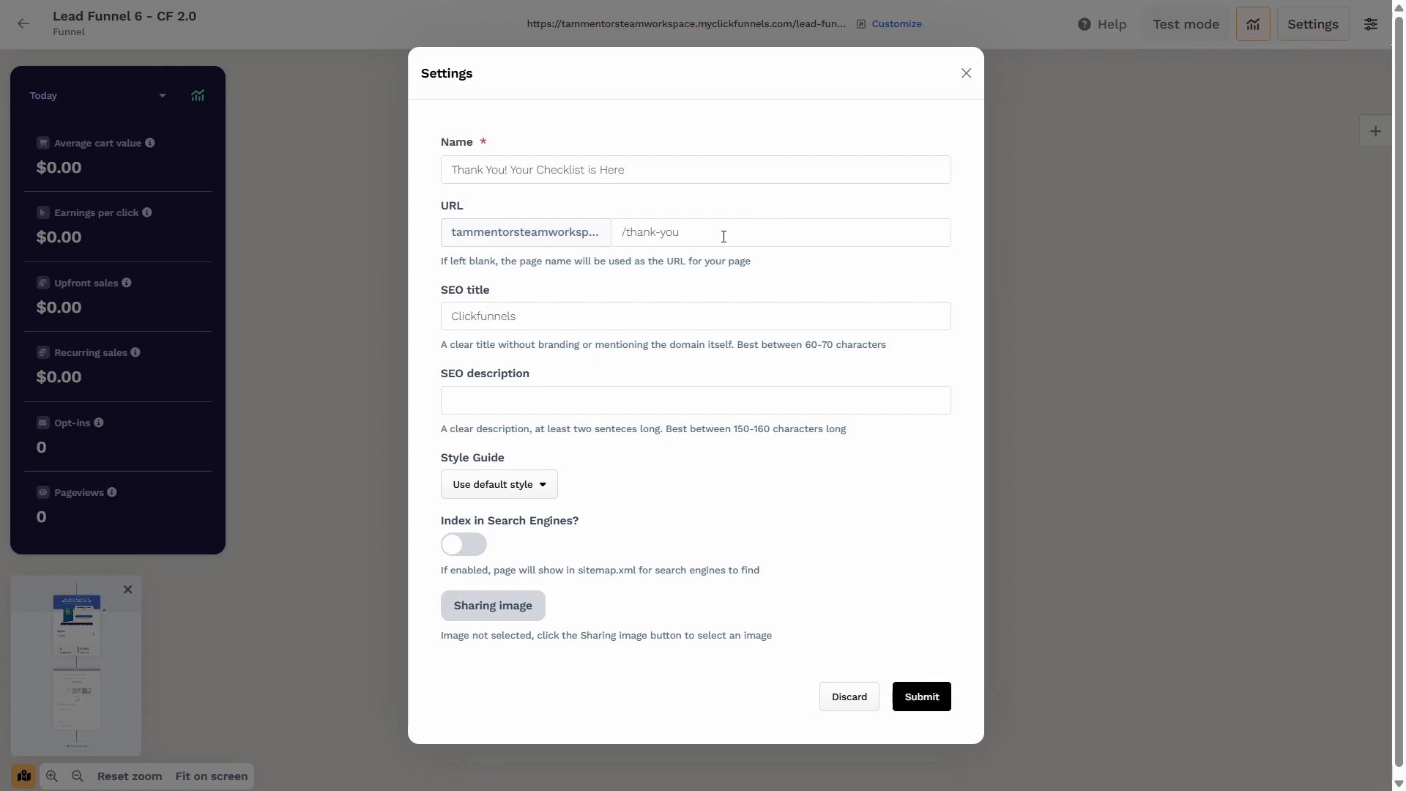
pyautogui.moveTo(724, 236); pyautogui.dragTo(605, 236)
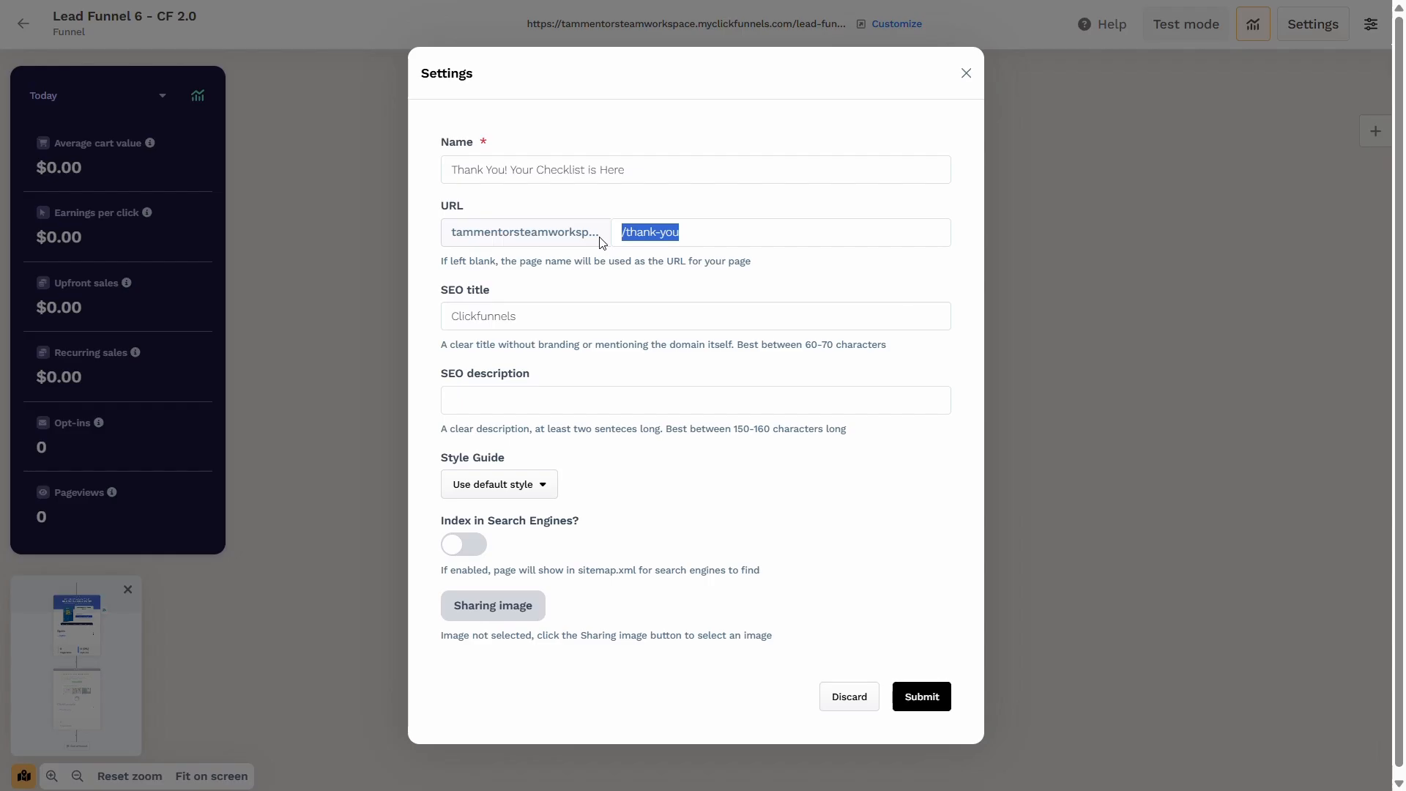
pyautogui.click(705, 221)
pyautogui.click(966, 73)
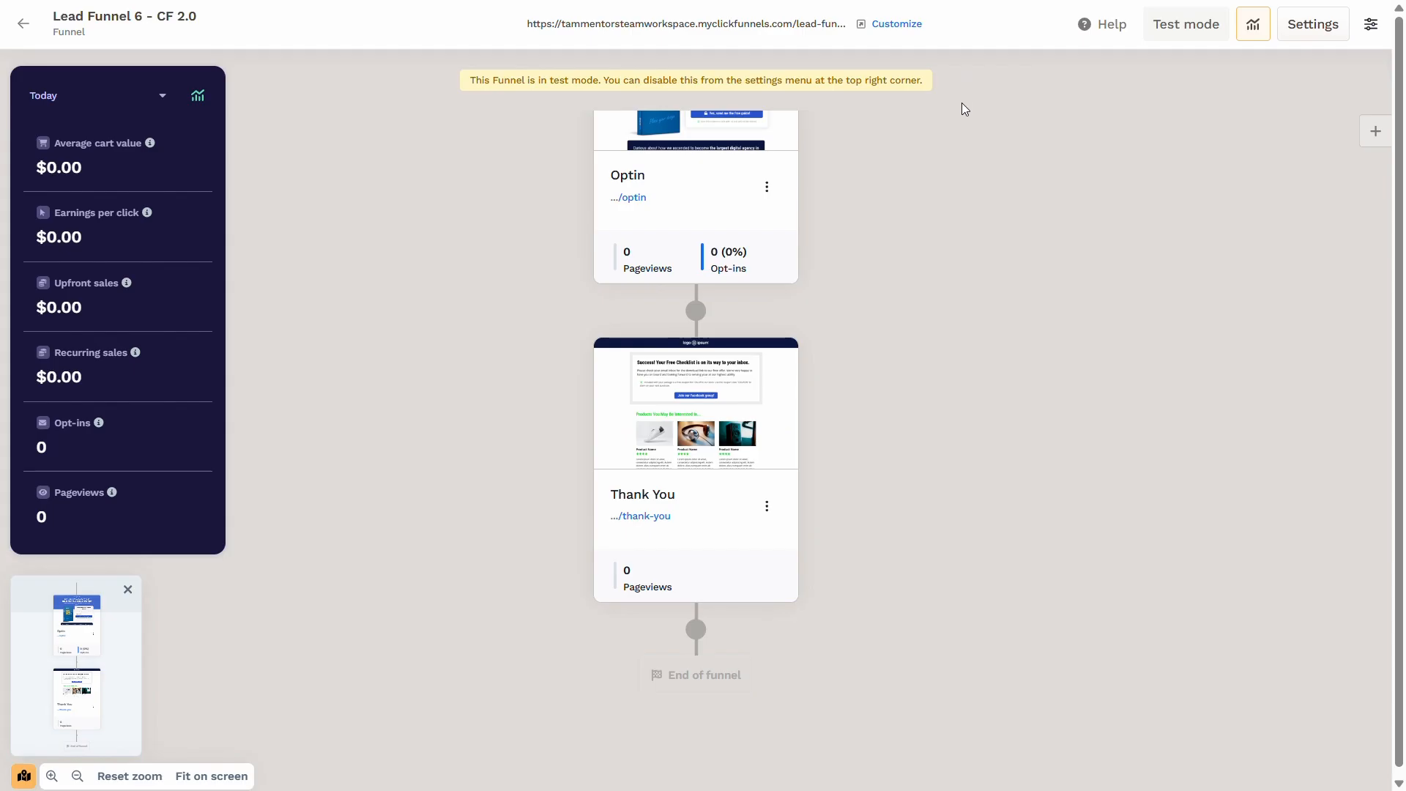
# Edit the Optin page and set the "Yes, send me the free guide!" button's click action to submit order/form
pyautogui.scroll(3, 926, 245)
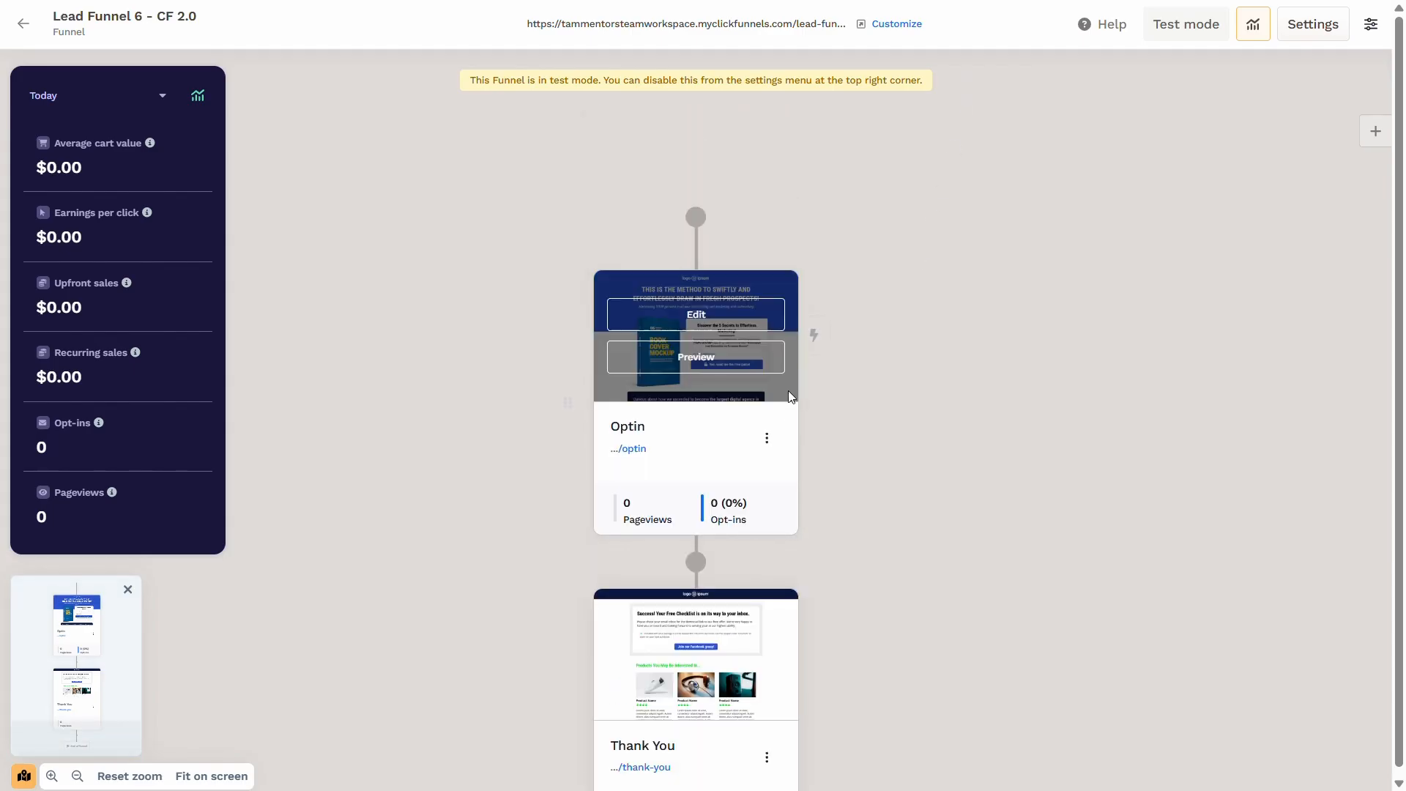
pyautogui.moveTo(719, 361)
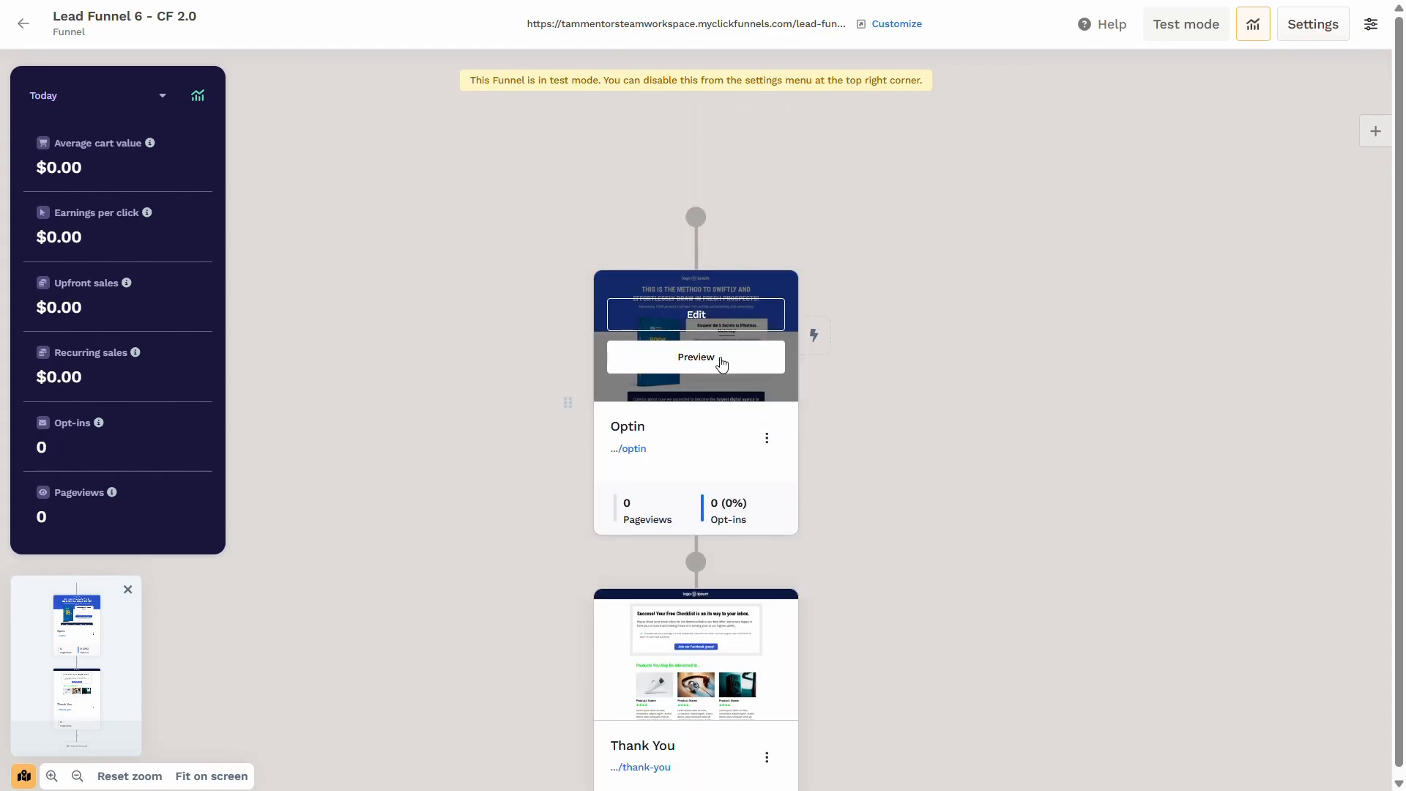
pyautogui.click(709, 320)
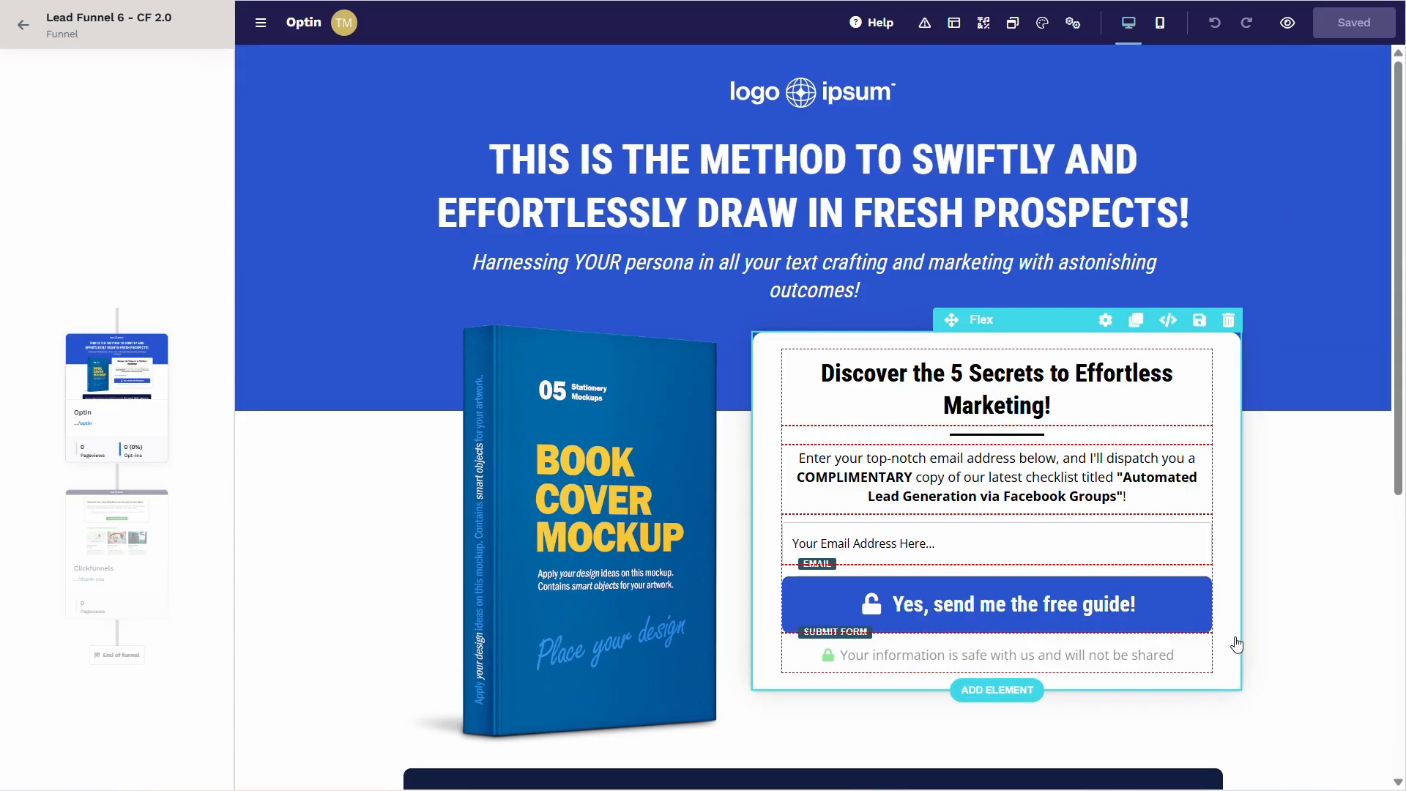
pyautogui.click(1104, 605)
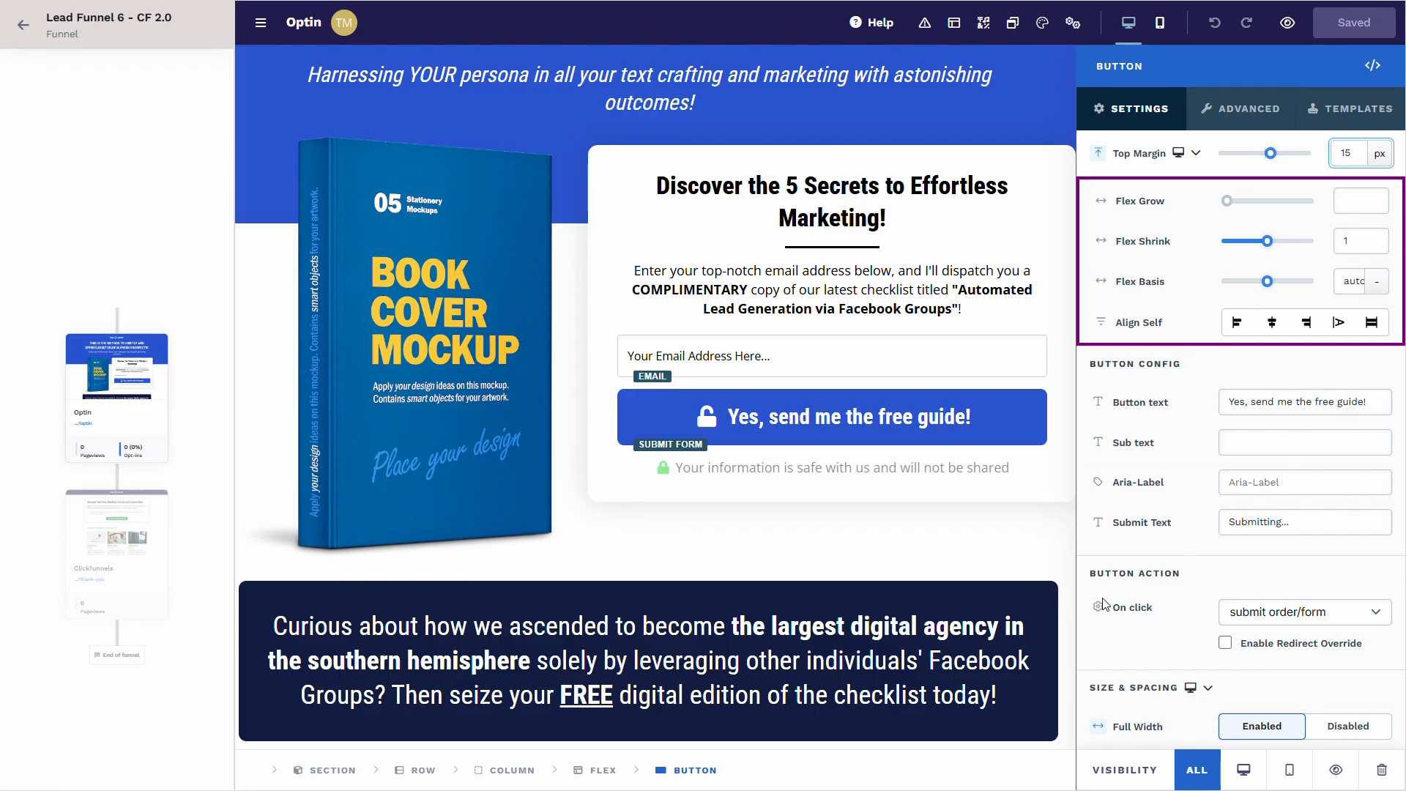
pyautogui.scroll(-2, 1331, 410)
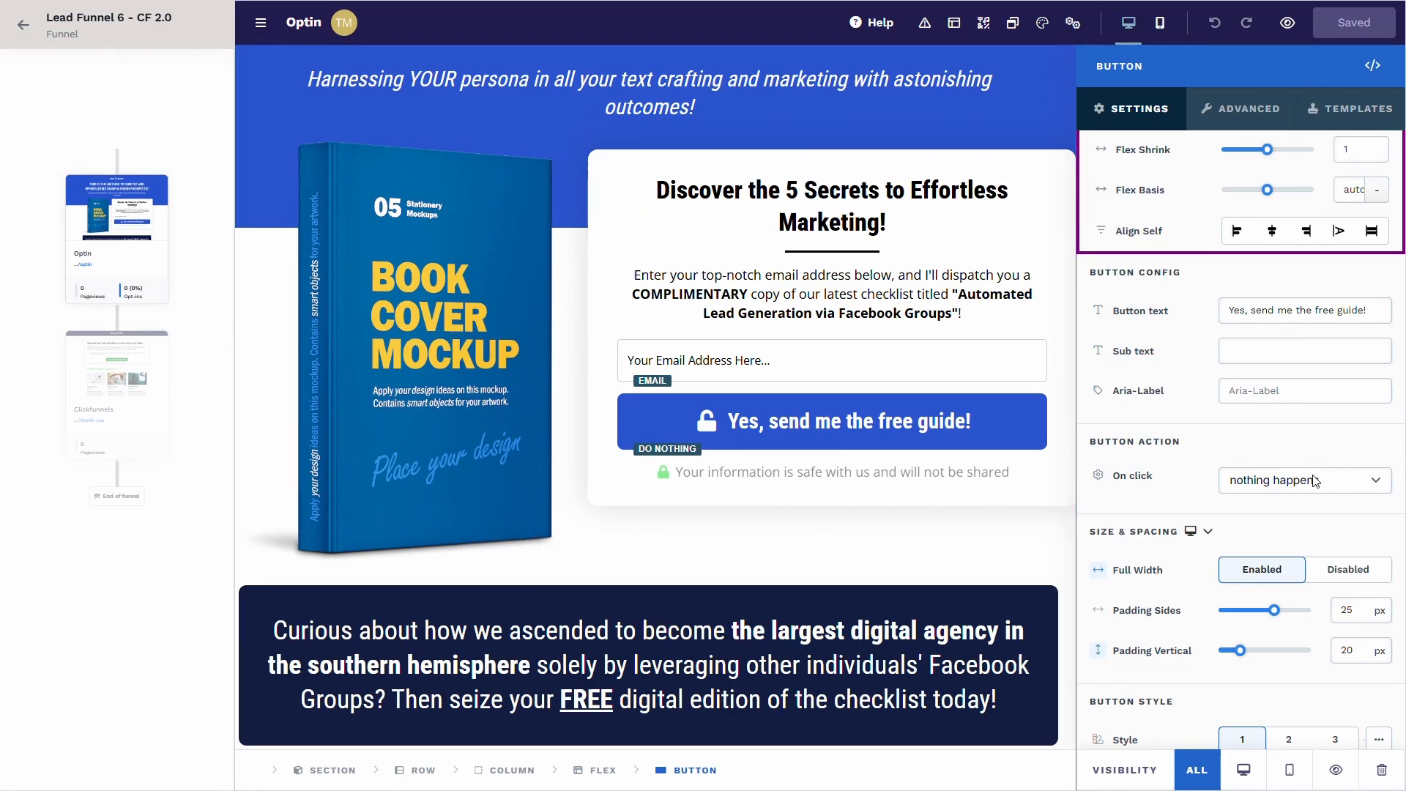
pyautogui.click(1314, 482)
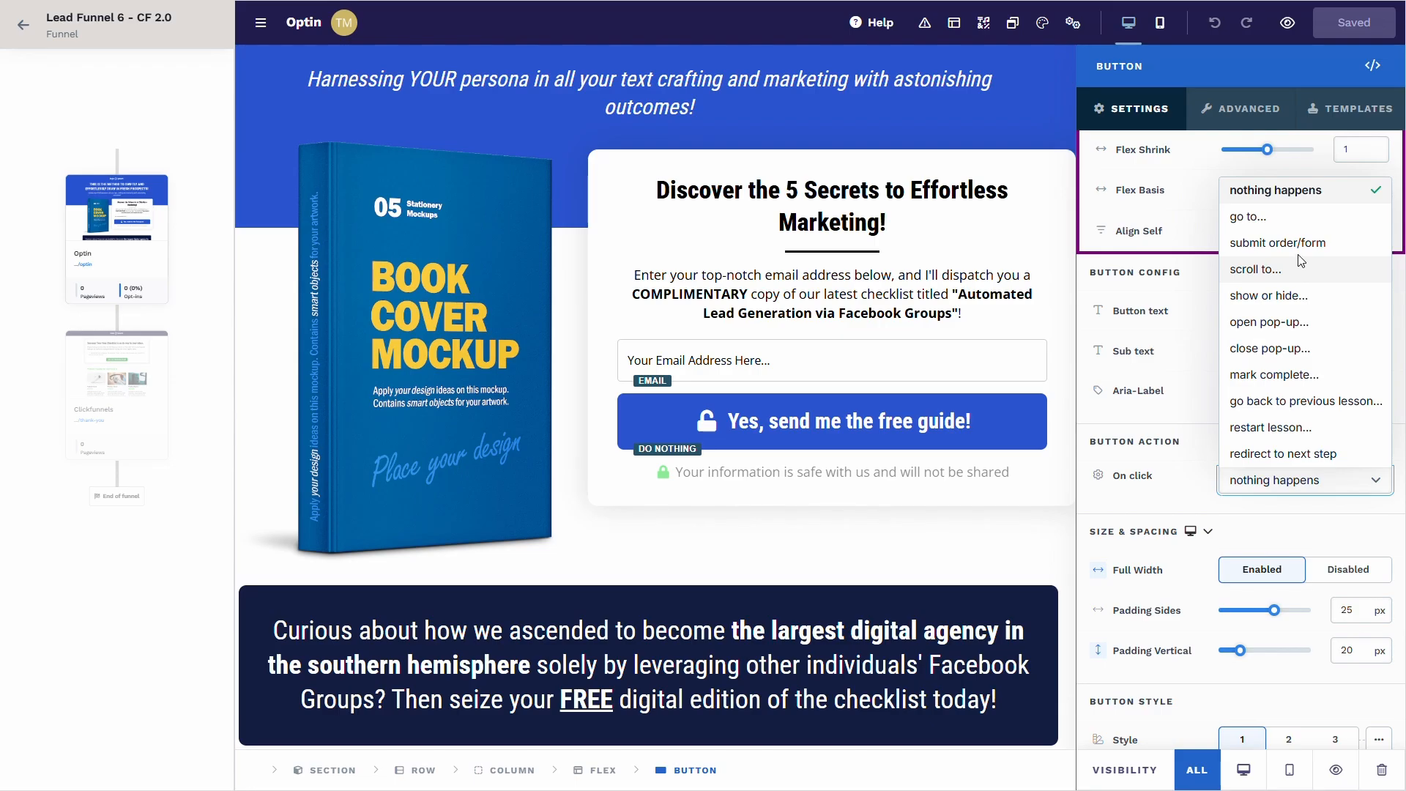
pyautogui.click(1289, 242)
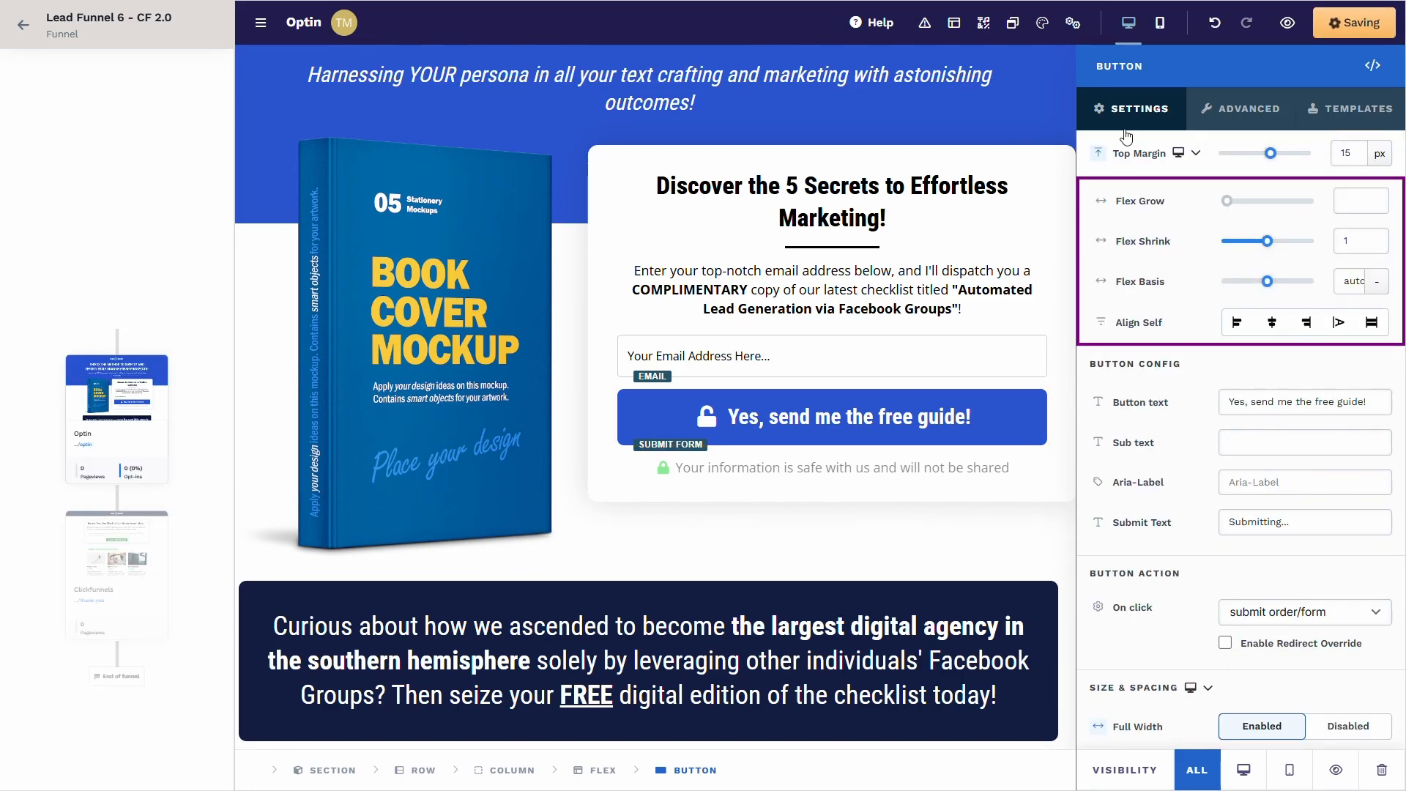
# Test the live Optin page by submitting its form with an email address, and examine the thank-you page that follows
pyautogui.click(21, 26)
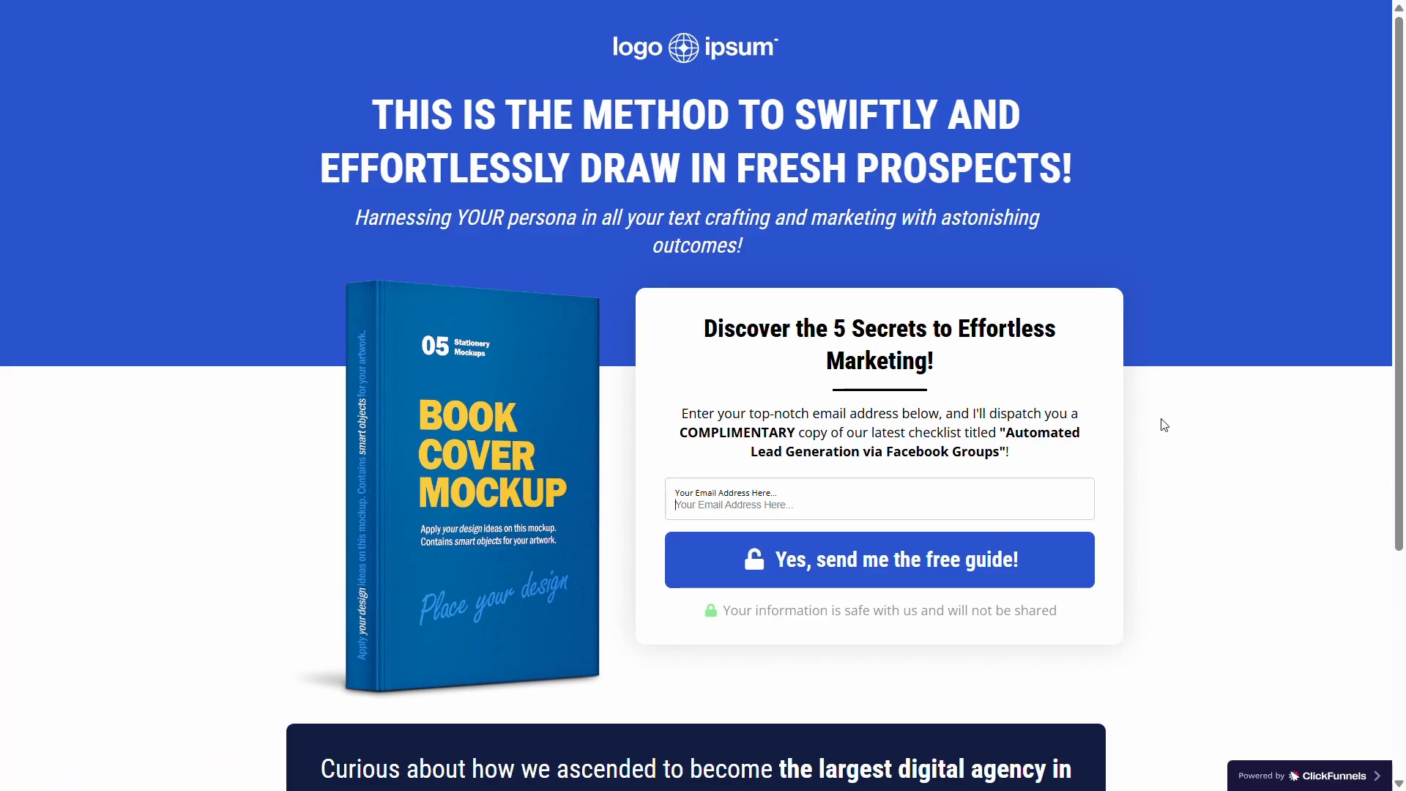
pyautogui.hotkey('ctrl', 'v')
pyautogui.click(921, 572)
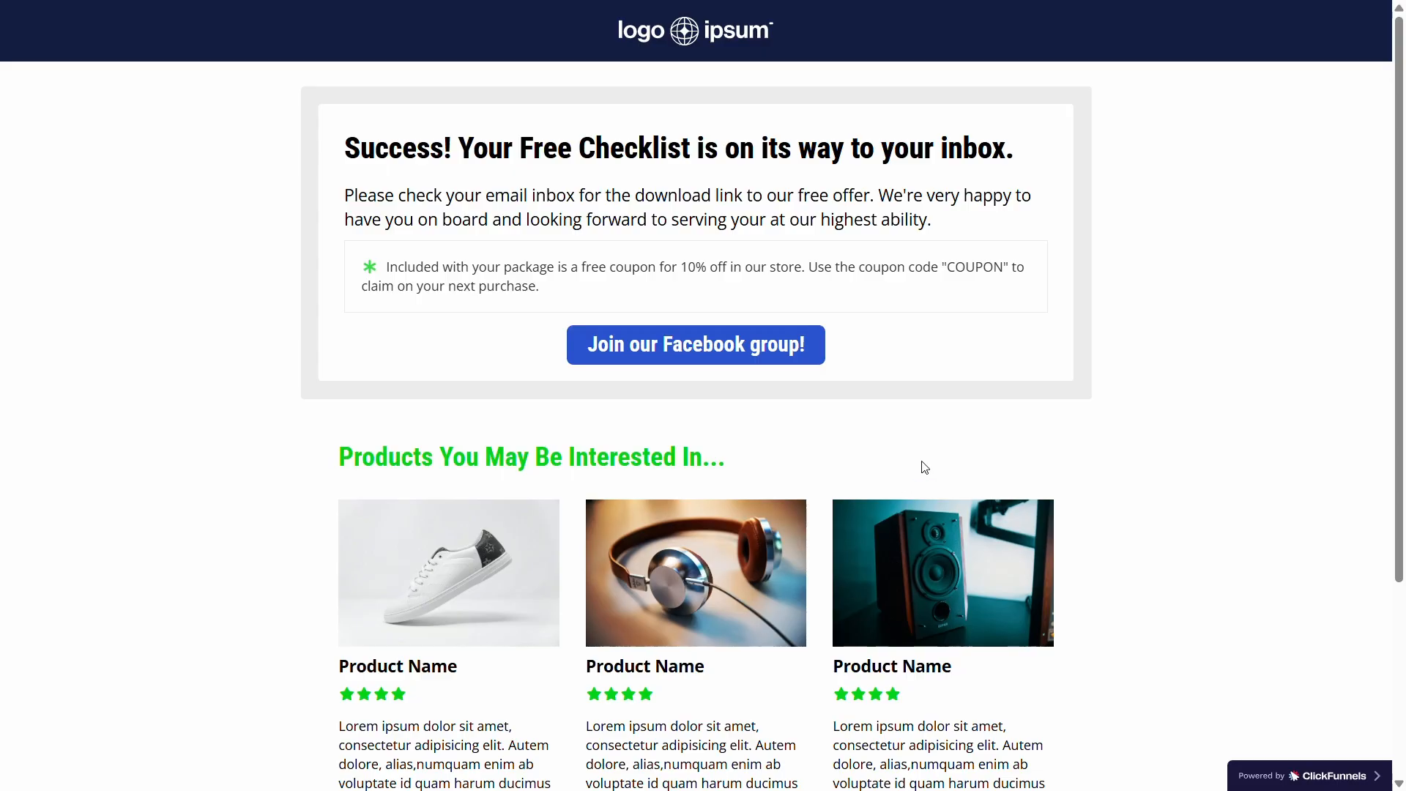
pyautogui.scroll(-2, 922, 463)
pyautogui.scroll(-2, 923, 459)
pyautogui.scroll(4, 923, 460)
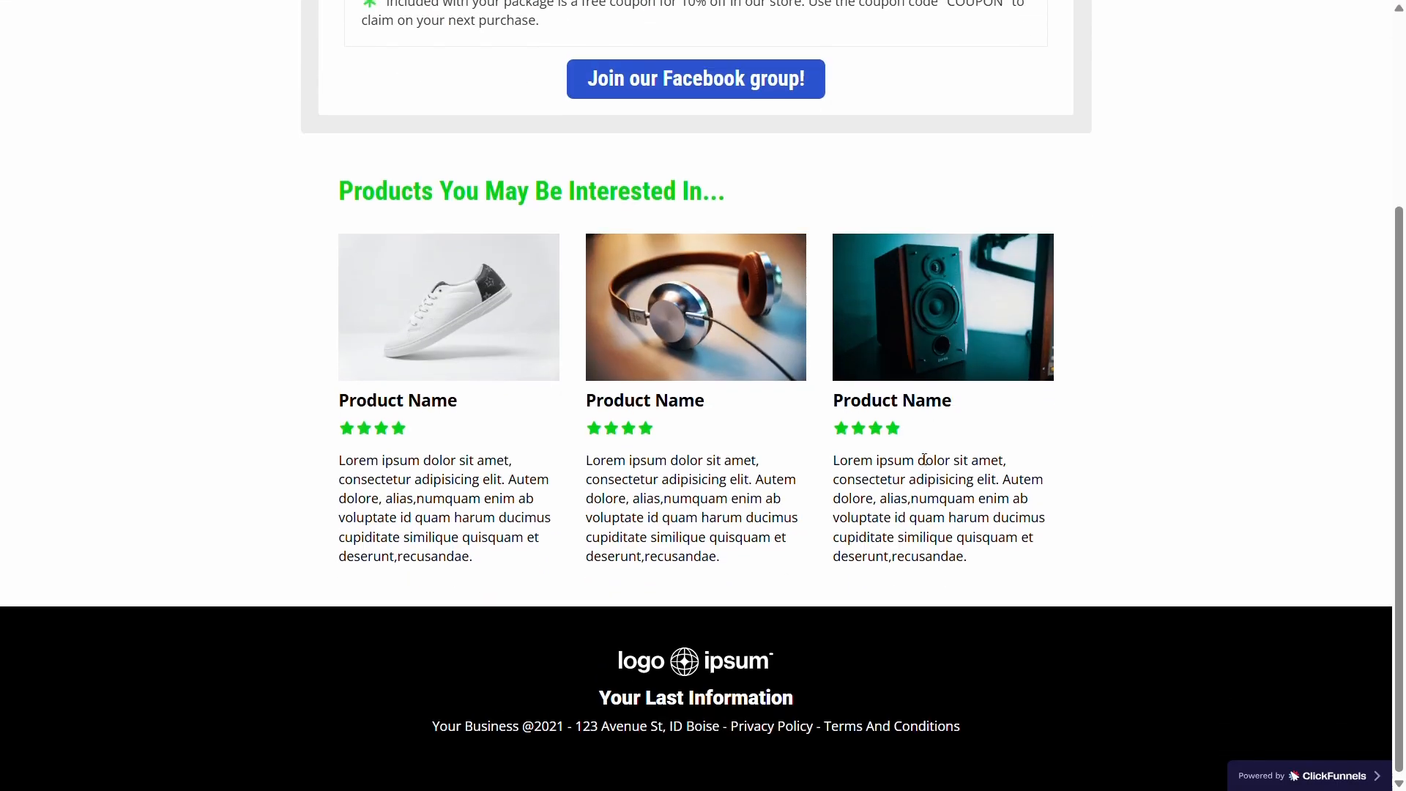